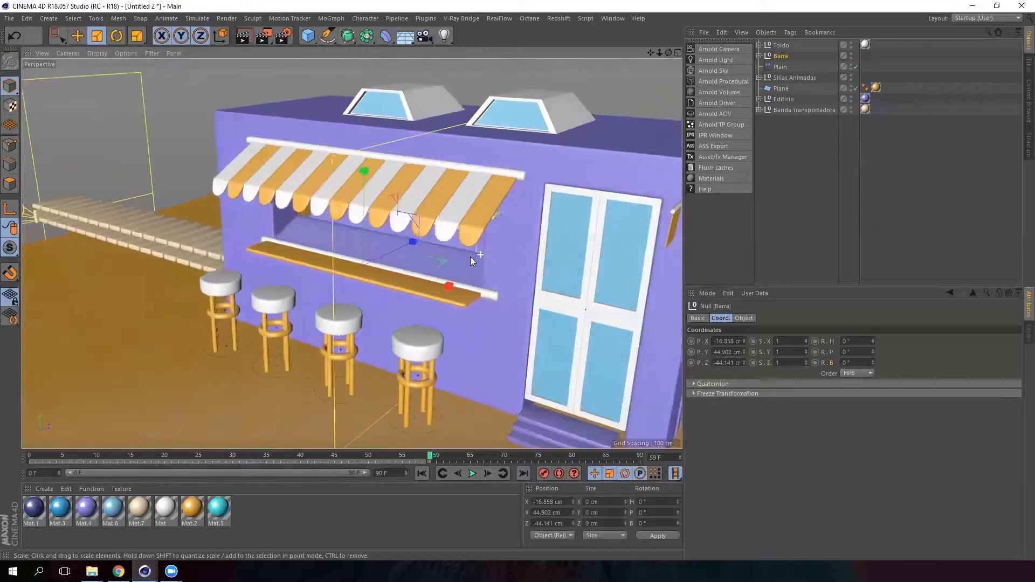
Hide the Edificio, Banda Transportadora and Sillas Animadas groups in the scene
{"action": "left_click", "coordinate": [852, 98], "text": "ctrl"}
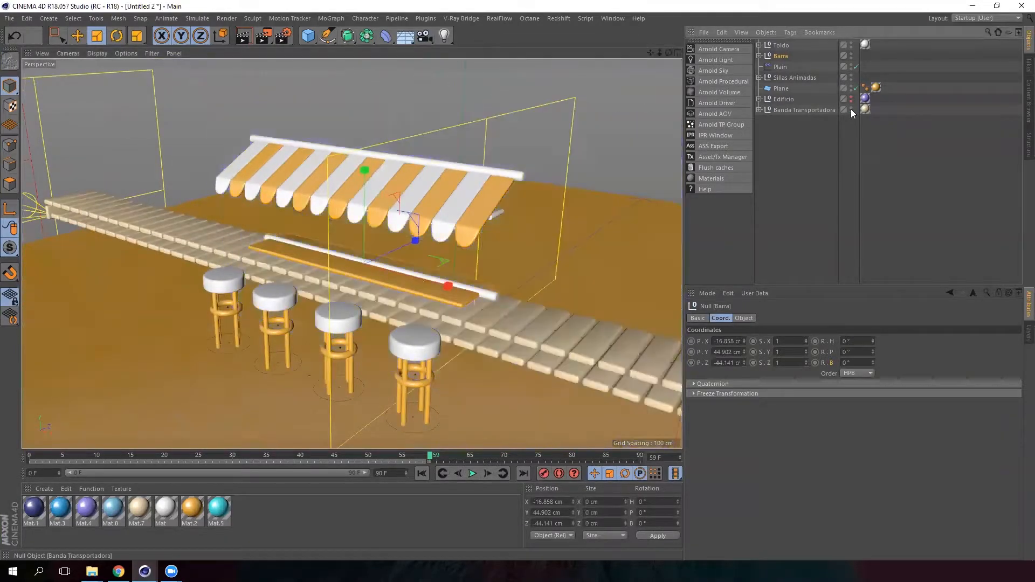
{"action": "left_click", "coordinate": [851, 109], "text": "ctrl"}
{"action": "left_click", "coordinate": [814, 77]}
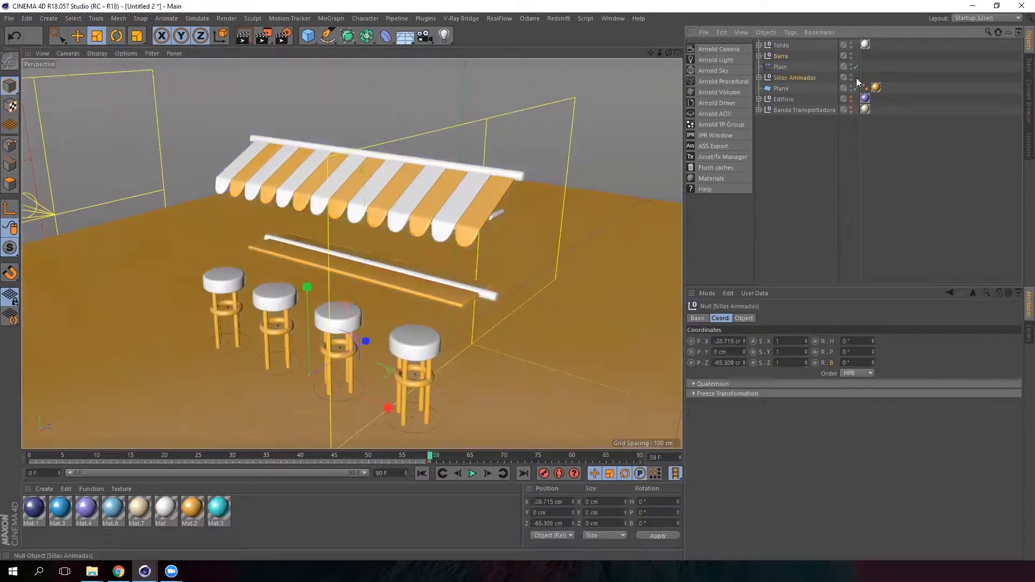
{"action": "left_click", "coordinate": [851, 77], "text": "ctrl"}
Move the loose Plain effector into the Banda Transportadora group
{"action": "left_click", "coordinate": [780, 66]}
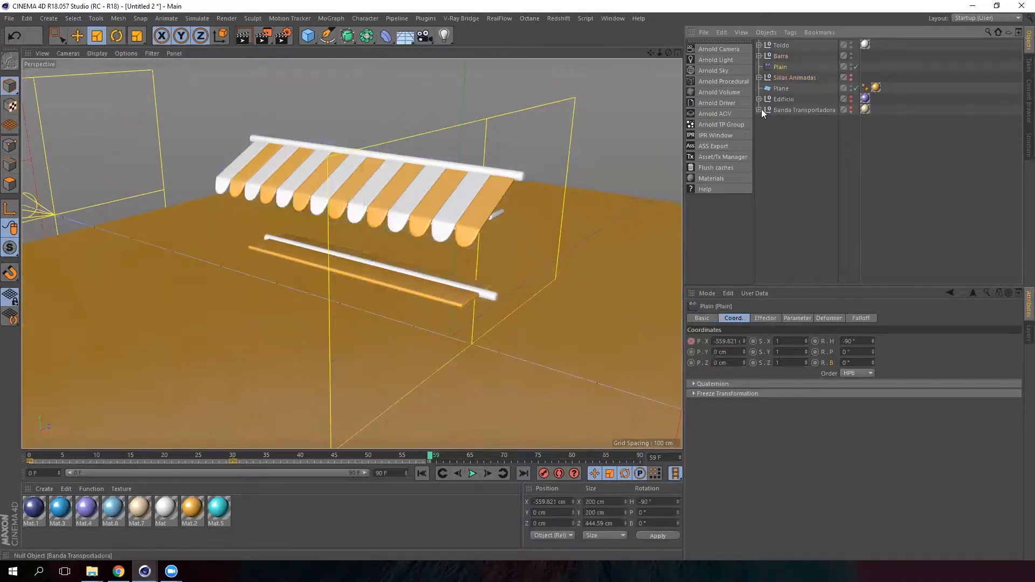
{"action": "left_click", "coordinate": [759, 110]}
{"action": "left_click_drag", "start_coordinate": [784, 64], "coordinate": [788, 119]}
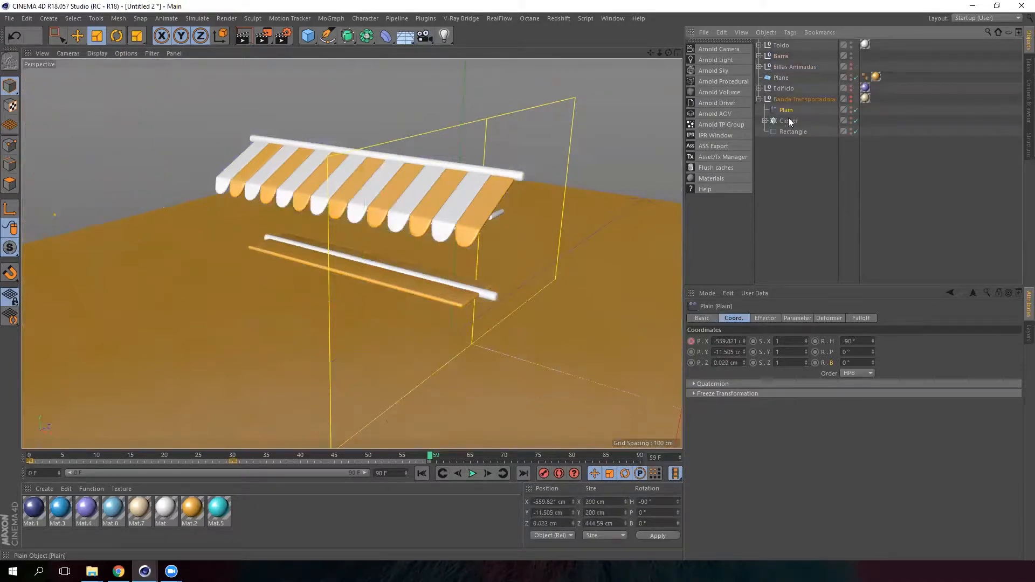
{"action": "left_click", "coordinate": [759, 98]}
Delete the existing Plain effector from the Toldo group
{"action": "left_click_drag", "start_coordinate": [540, 178], "coordinate": [480, 215], "text": "alt"}
{"action": "left_click", "coordinate": [759, 56]}
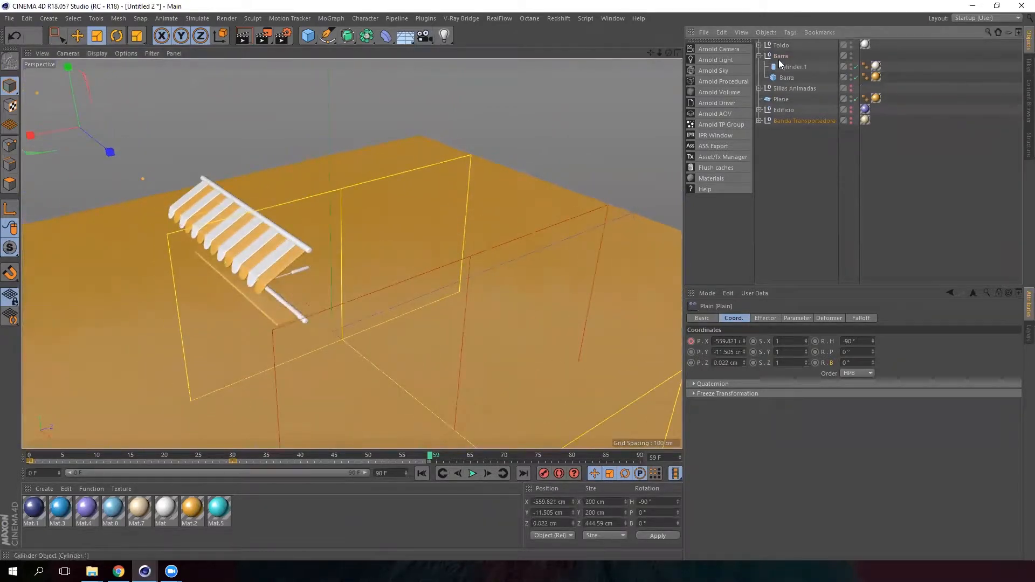
{"action": "left_click", "coordinate": [760, 46]}
{"action": "left_click", "coordinate": [759, 131]}
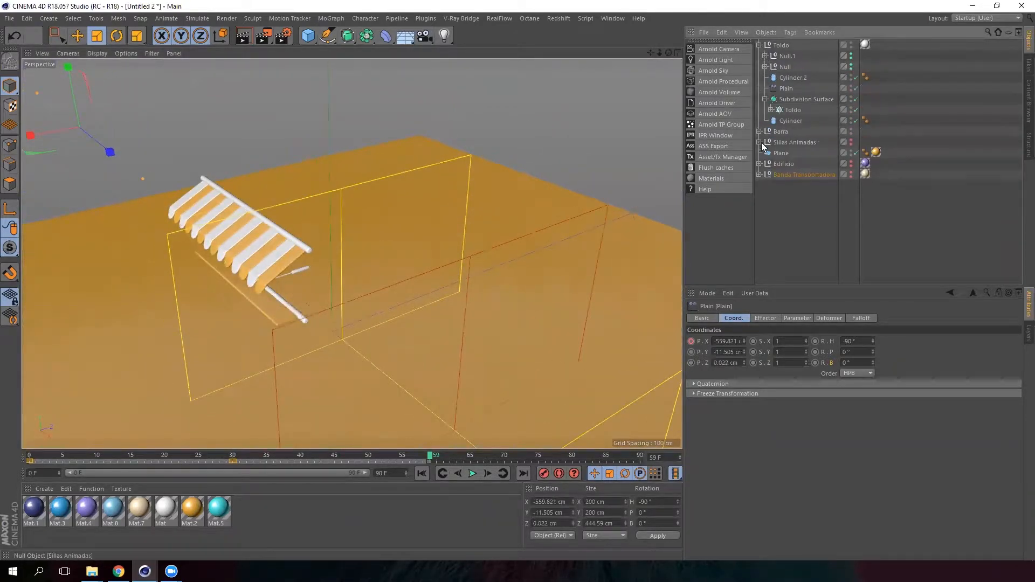
{"action": "left_click_drag", "start_coordinate": [357, 172], "coordinate": [485, 178], "text": "alt"}
{"action": "left_click", "coordinate": [815, 89]}
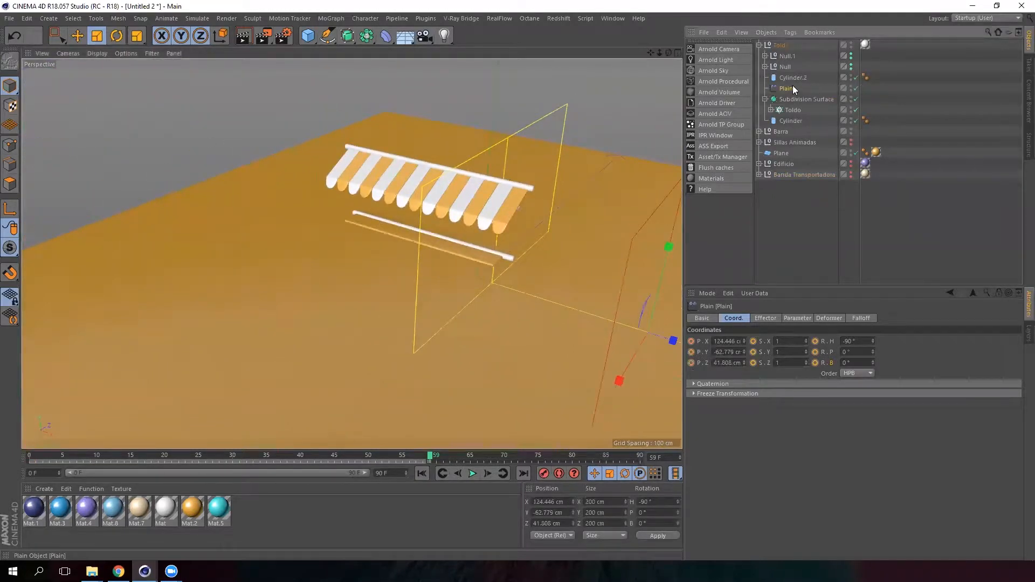
{"action": "key", "text": "Delete"}
Examine the objects inside the Toldo group, including its nulls, cylinders and Subdivision Surface
{"action": "left_click", "coordinate": [766, 89]}
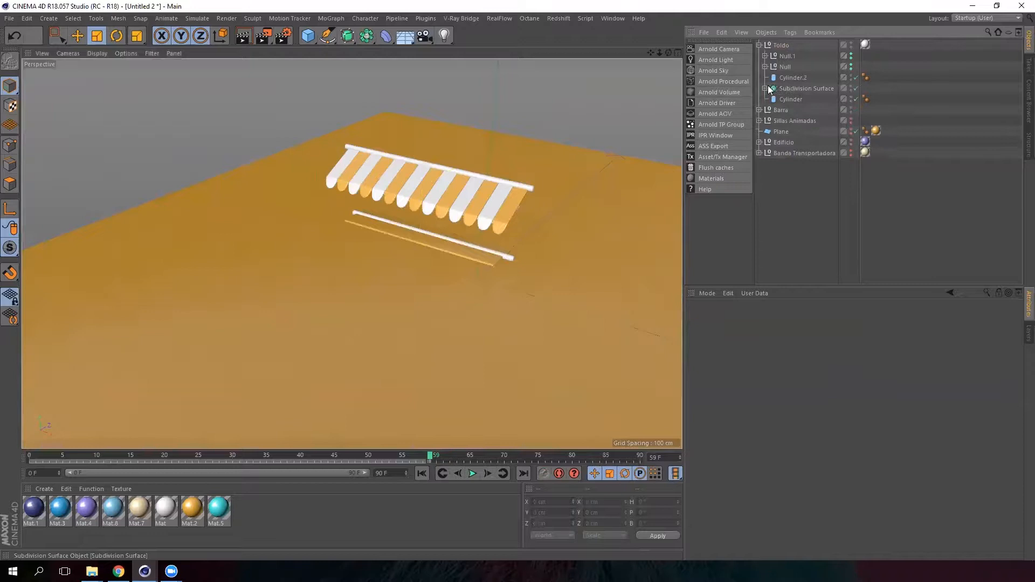
{"action": "left_click", "coordinate": [759, 45]}
{"action": "left_click", "coordinate": [763, 45]}
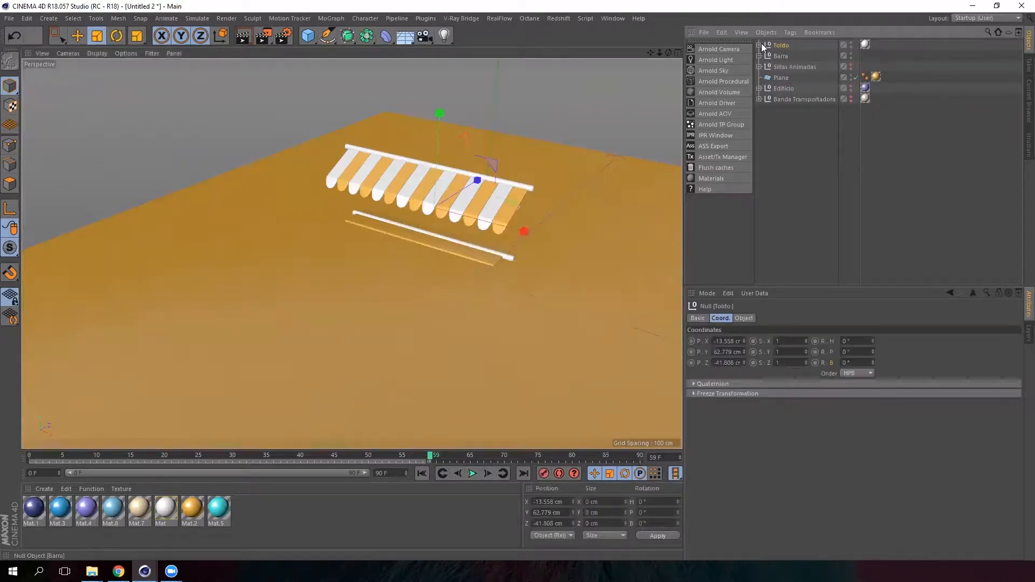
{"action": "left_click", "coordinate": [760, 45]}
{"action": "left_click", "coordinate": [784, 56]}
{"action": "left_click", "coordinate": [785, 67]}
{"action": "left_click", "coordinate": [793, 79]}
{"action": "left_click", "coordinate": [794, 107]}
{"action": "left_click", "coordinate": [764, 67]}
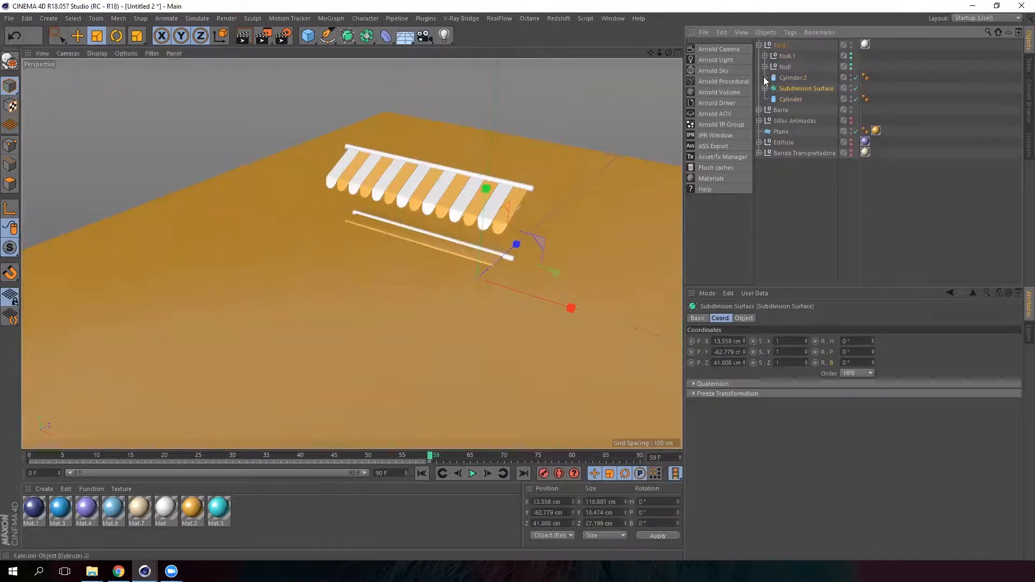
{"action": "left_click", "coordinate": [781, 110]}
{"action": "left_click", "coordinate": [792, 46]}
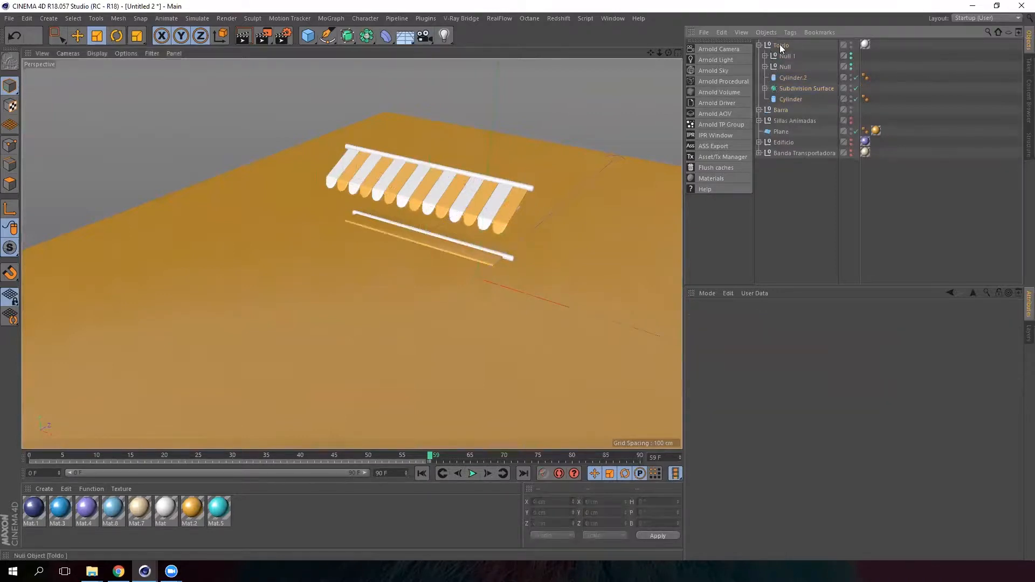
Hide the Barra group so that only the awning and the floor remain in the scene
{"action": "left_click", "coordinate": [759, 110]}
{"action": "left_click", "coordinate": [783, 110]}
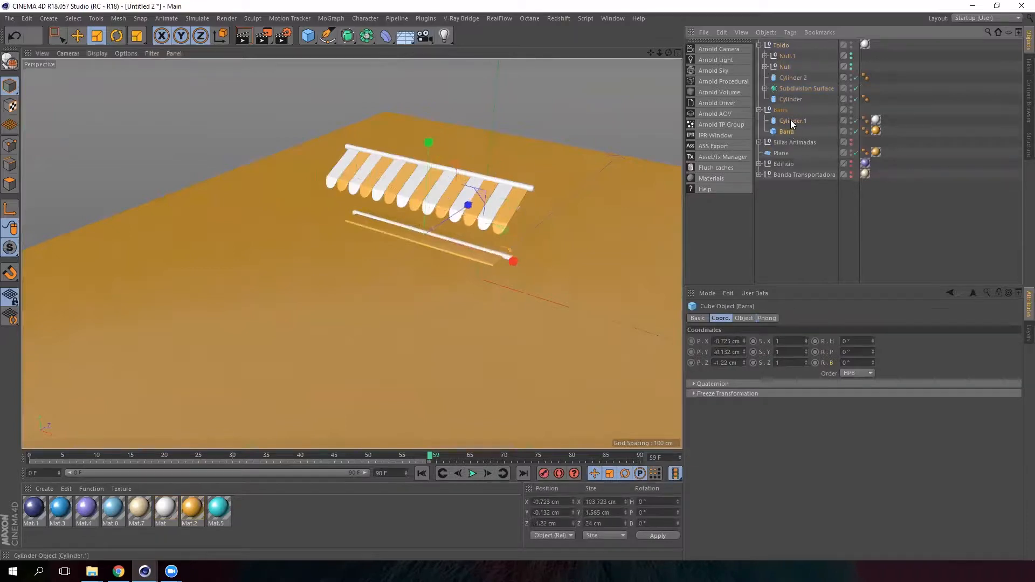
{"action": "left_click", "coordinate": [759, 110]}
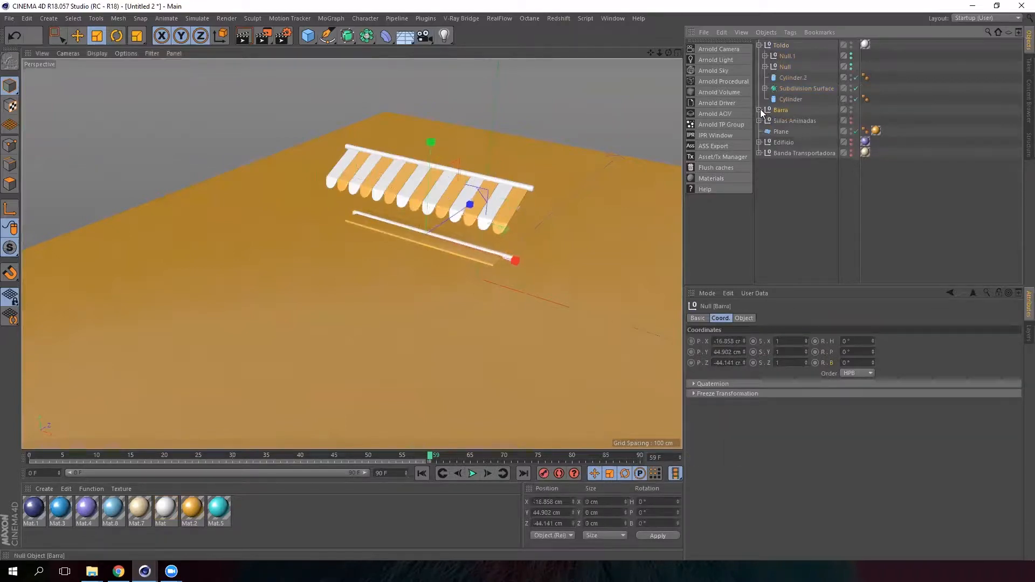
{"action": "left_click", "coordinate": [851, 109]}
{"action": "mouse_move", "coordinate": [478, 194]}
{"action": "left_mouse_down", "text": "alt"}
{"action": "mouse_move", "coordinate": [374, 183]}
{"action": "mouse_move", "coordinate": [460, 179]}
{"action": "mouse_move", "coordinate": [463, 205]}
{"action": "mouse_move", "coordinate": [589, 208]}
{"action": "mouse_move", "coordinate": [377, 221]}
{"action": "mouse_move", "coordinate": [487, 210]}
{"action": "left_mouse_up", "text": "alt"}
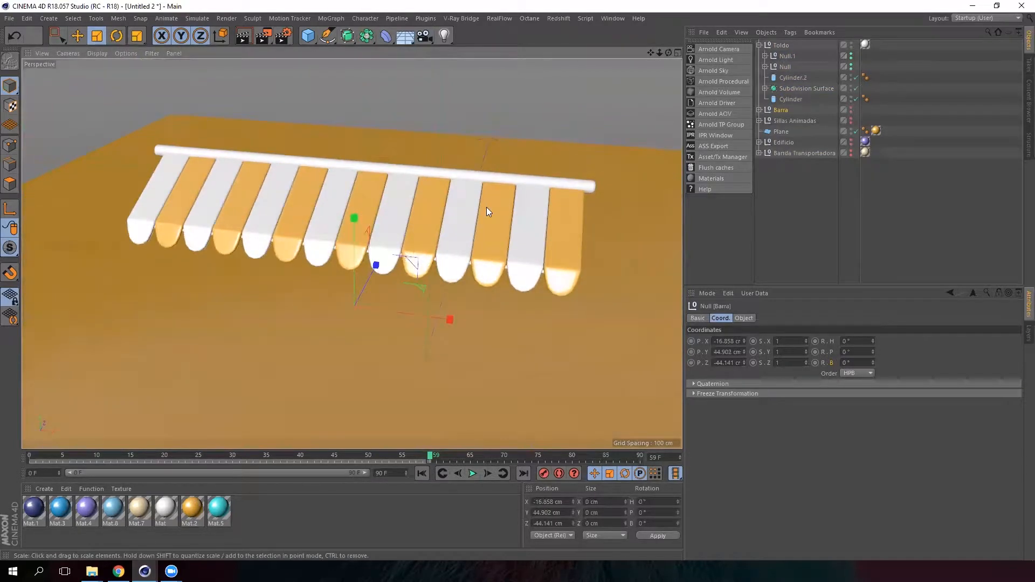
Add a Plain effector to the Toldo cloner inside the Subdivision Surface
{"action": "left_click", "coordinate": [766, 88]}
{"action": "left_click", "coordinate": [782, 100]}
{"action": "left_click", "coordinate": [771, 99]}
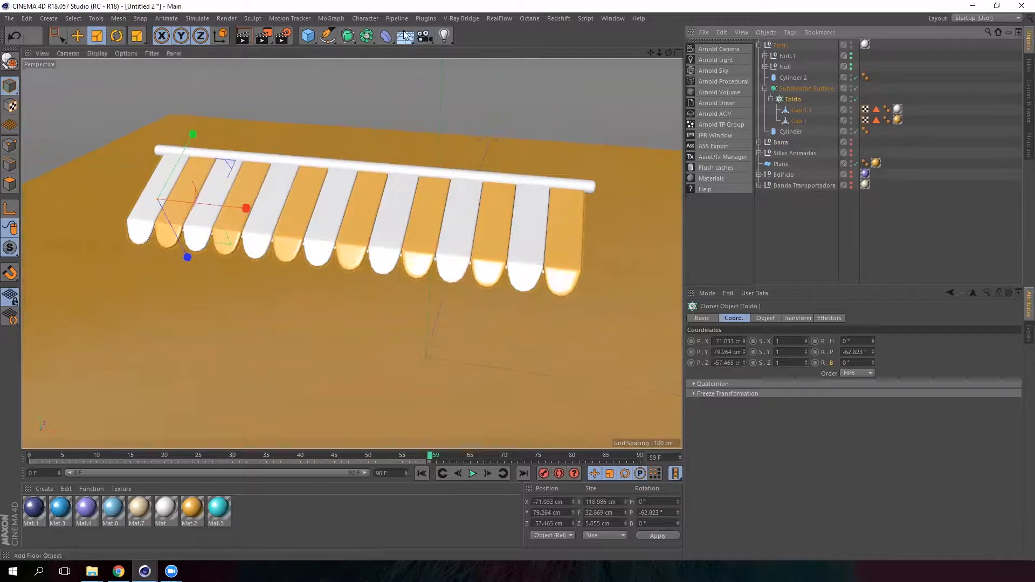
{"action": "left_click", "coordinate": [332, 19]}
{"action": "mouse_move", "coordinate": [360, 36]}
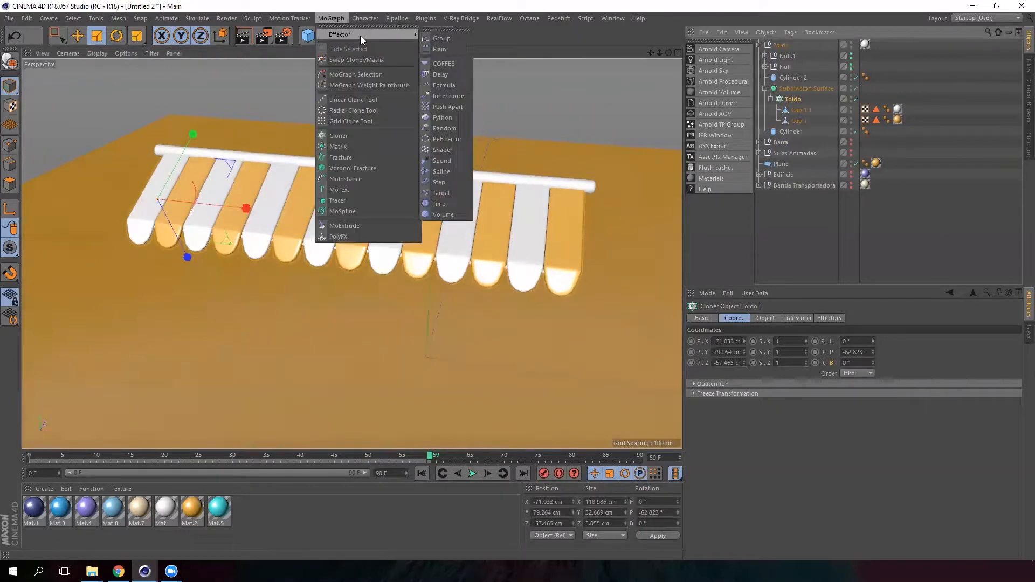
{"action": "left_click", "coordinate": [437, 49]}
Set the new Plain effector's Y position offset to 0 cm and turn off its Position parameter
{"action": "scroll", "coordinate": [457, 252], "scroll_direction": "down", "scroll_amount": 5}
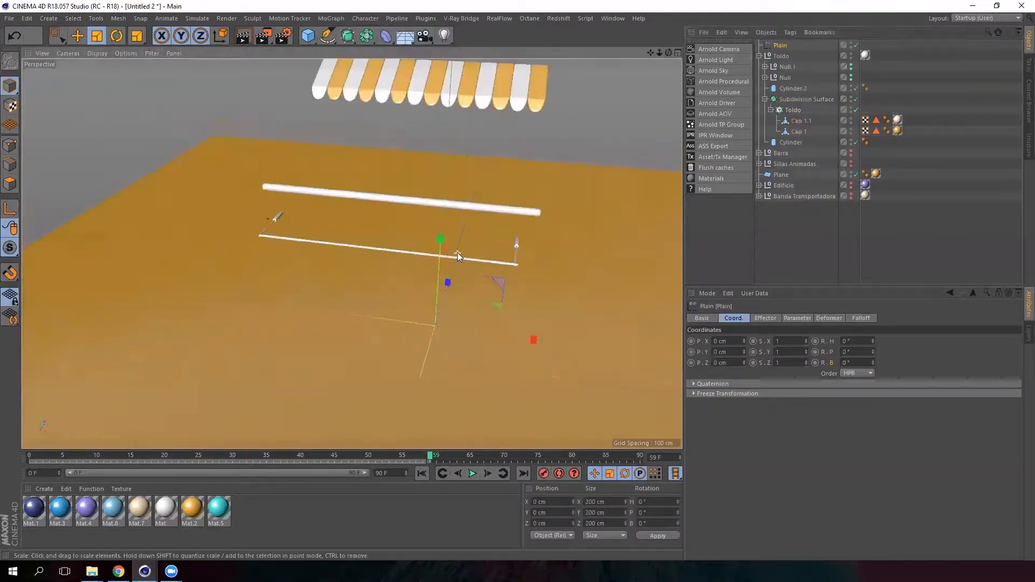
{"action": "left_click_drag", "start_coordinate": [433, 279], "coordinate": [353, 262], "text": "alt"}
{"action": "left_click", "coordinate": [766, 319]}
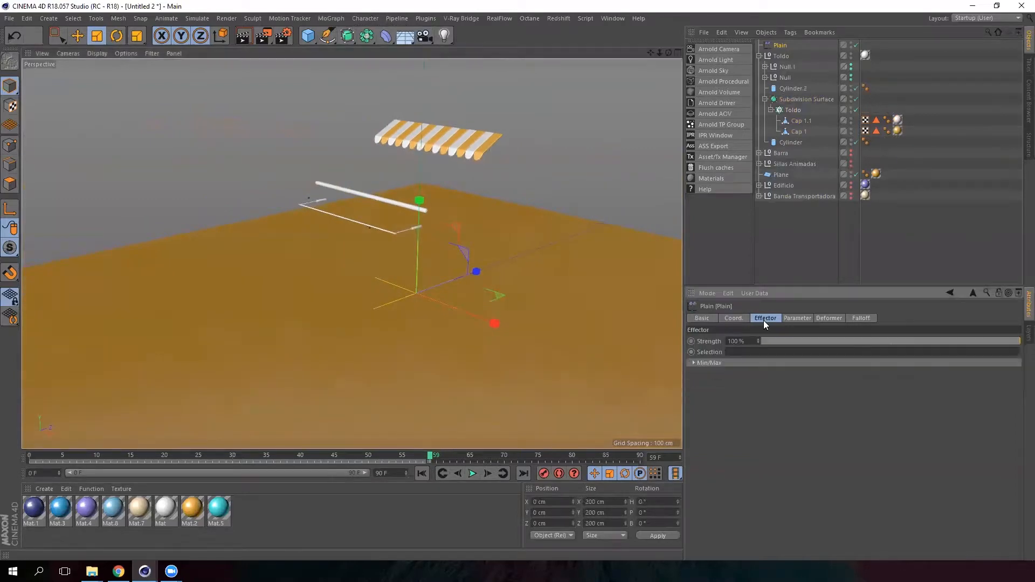
{"action": "left_click", "coordinate": [787, 319]}
{"action": "left_click_drag", "start_coordinate": [757, 381], "coordinate": [647, 356]}
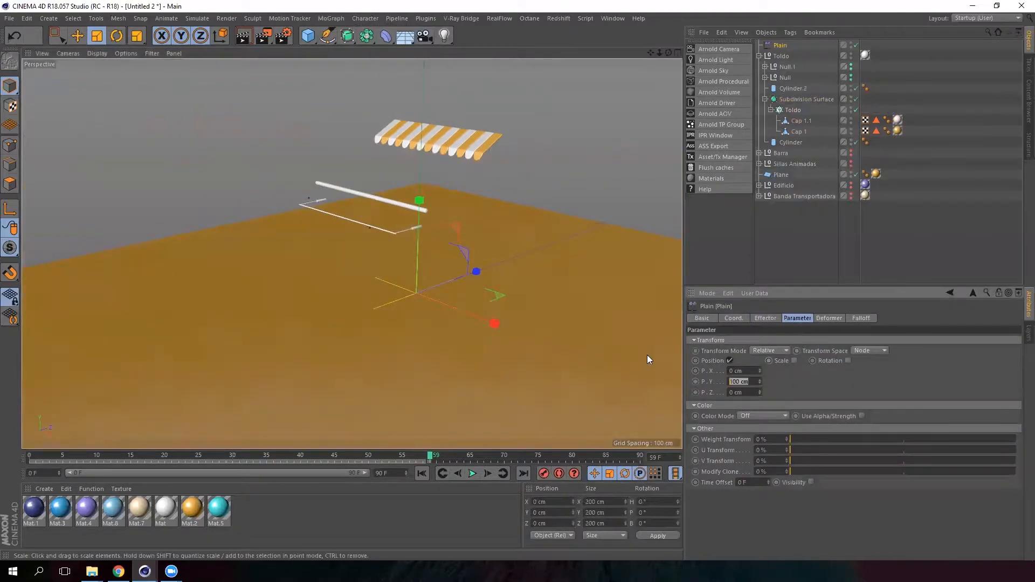
{"action": "type", "text": "0"}
{"action": "key", "text": "Return"}
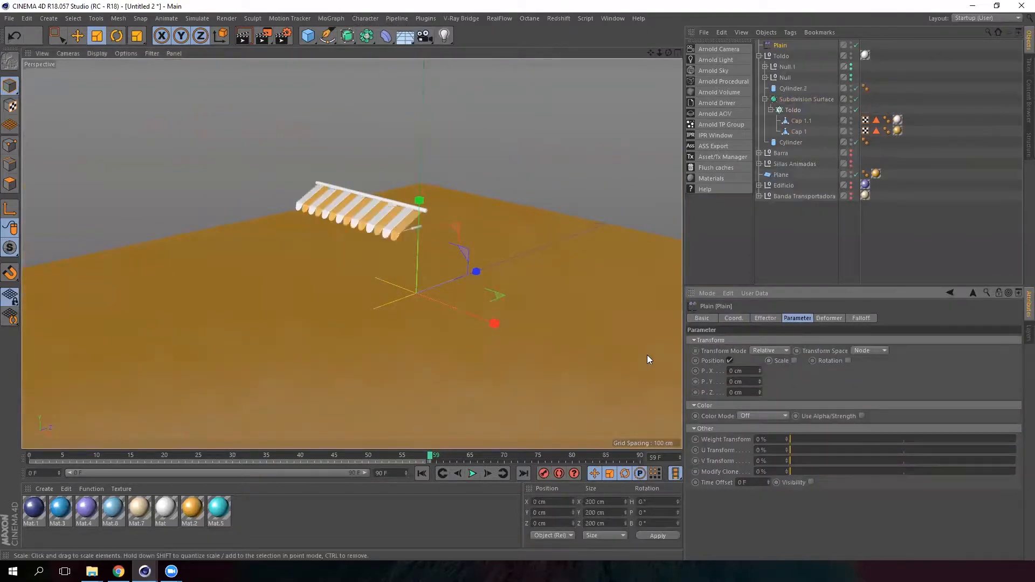
{"action": "left_click", "coordinate": [730, 361]}
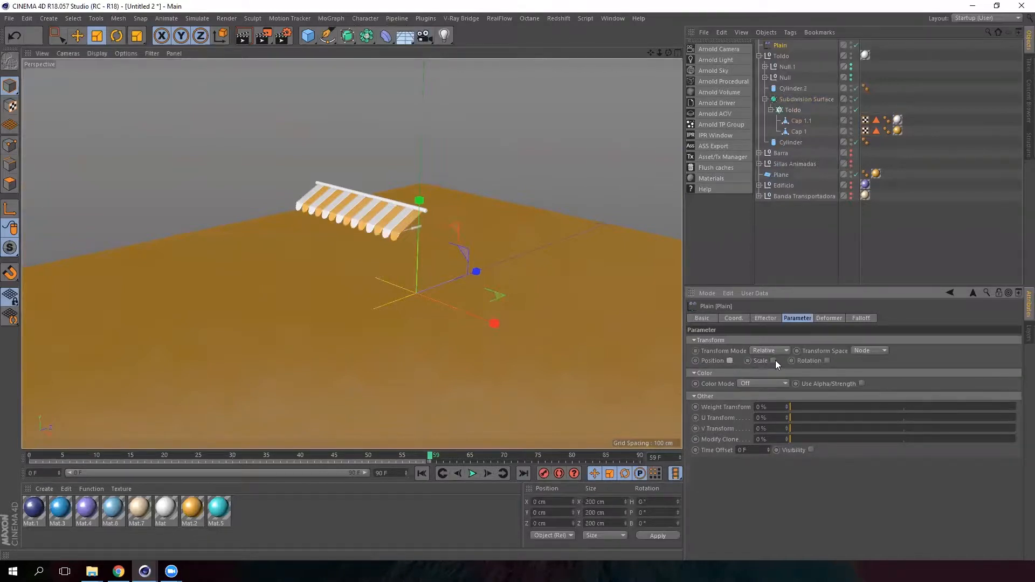
Enable the Plain effector's Scale parameter and set the uniform scale to -1
{"action": "left_click", "coordinate": [774, 361]}
{"action": "left_click", "coordinate": [800, 403]}
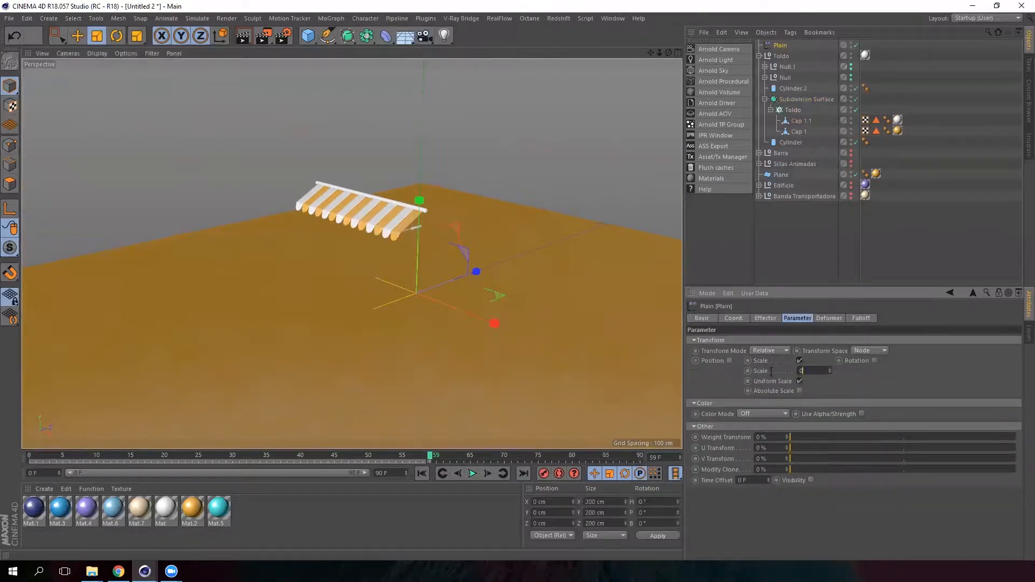
{"action": "type", "text": "-1"}
{"action": "key", "text": "Return"}
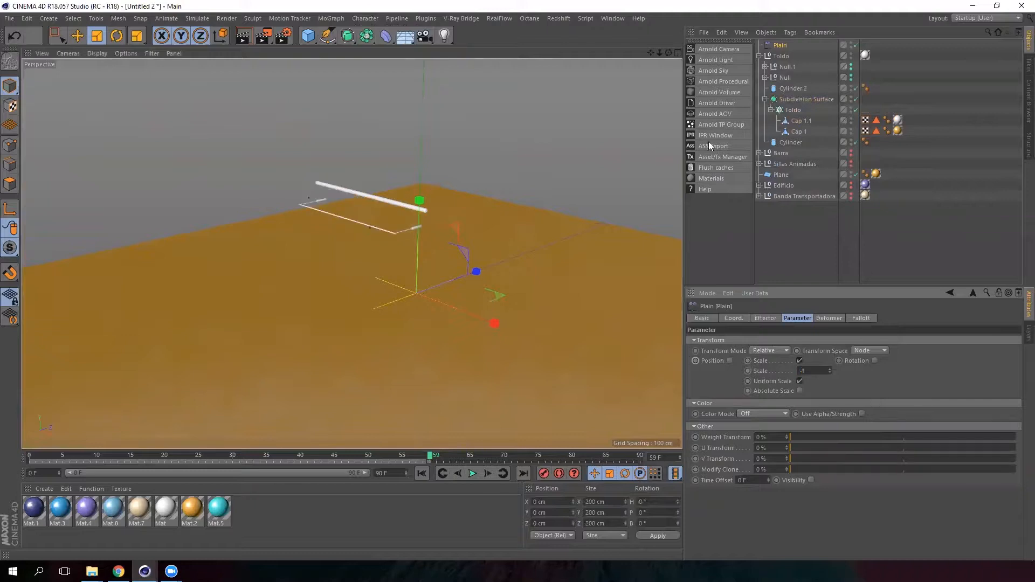
Give the Plain effector a Linear falloff and rotate it to a heading of -270°
{"action": "left_click", "coordinate": [862, 318]}
{"action": "left_click", "coordinate": [759, 343]}
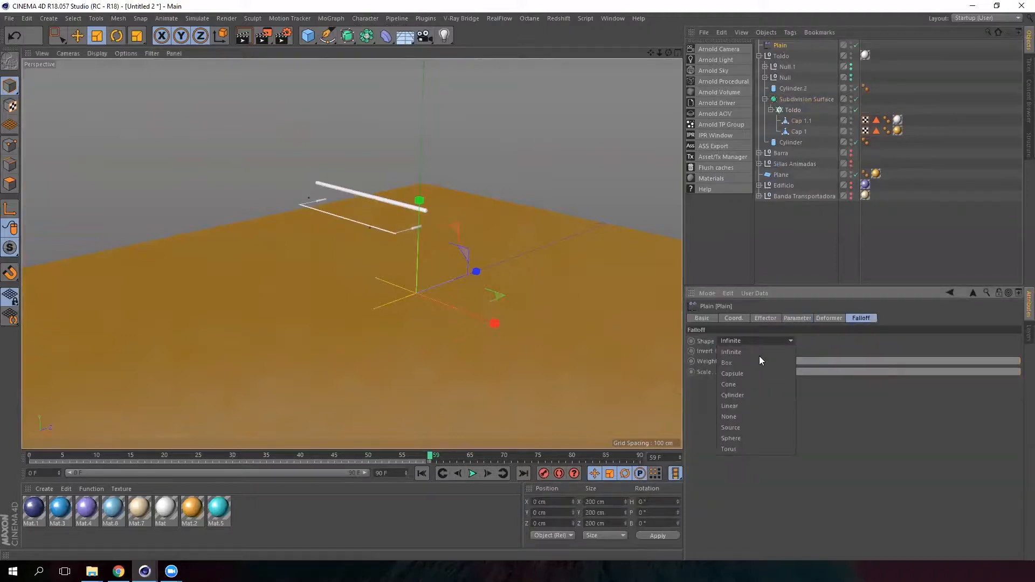
{"action": "left_click", "coordinate": [737, 404]}
{"action": "left_click", "coordinate": [116, 35]}
{"action": "left_click_drag", "start_coordinate": [434, 318], "coordinate": [416, 299]}
{"action": "left_click_drag", "start_coordinate": [286, 298], "coordinate": [399, 350], "text": "alt"}
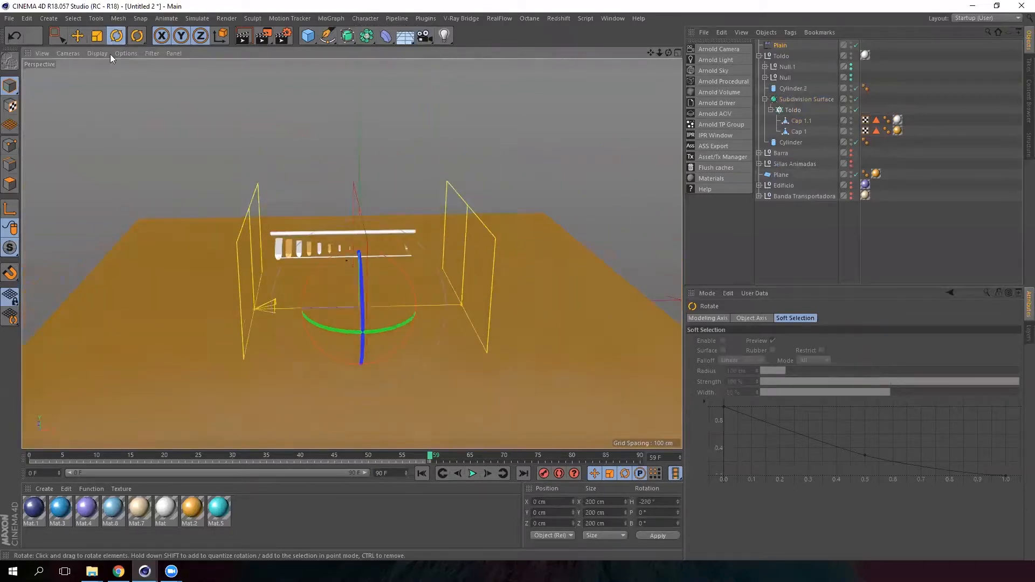
Move the Plain effector along the awning to an X position of about -60.1 cm
{"action": "left_click", "coordinate": [77, 36]}
{"action": "left_click_drag", "start_coordinate": [269, 313], "coordinate": [398, 317]}
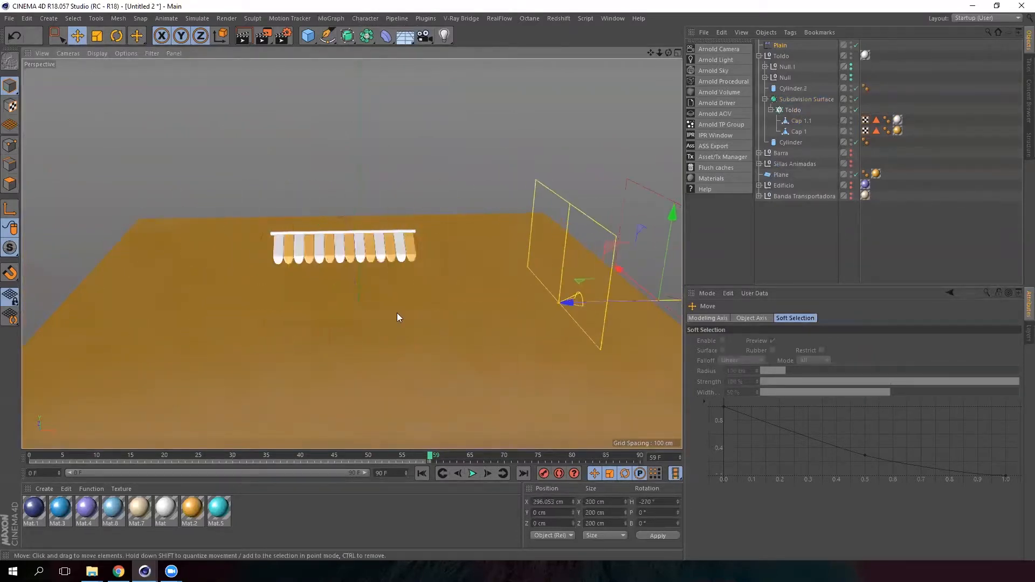
{"action": "left_click_drag", "start_coordinate": [467, 285], "coordinate": [346, 300]}
{"action": "middle_click_drag", "start_coordinate": [346, 297], "coordinate": [435, 301], "text": "alt"}
{"action": "left_click_drag", "start_coordinate": [339, 321], "coordinate": [316, 320]}
Set a keyframe for the Plain effector's X position at frame 0
{"action": "left_click_drag", "start_coordinate": [434, 458], "coordinate": [1, 468]}
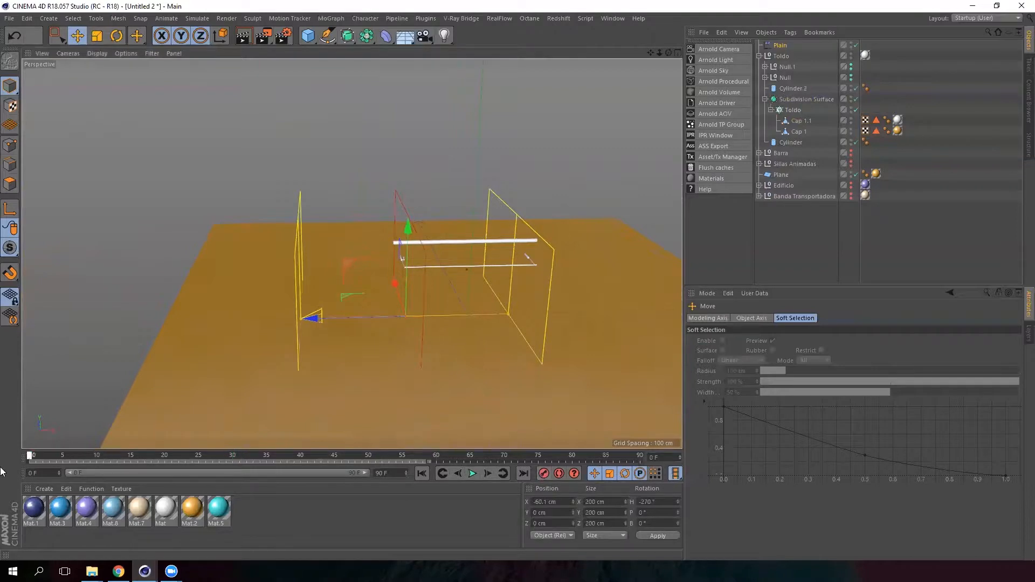
{"action": "left_click", "coordinate": [542, 473]}
{"action": "key", "text": "ctrl+z"}
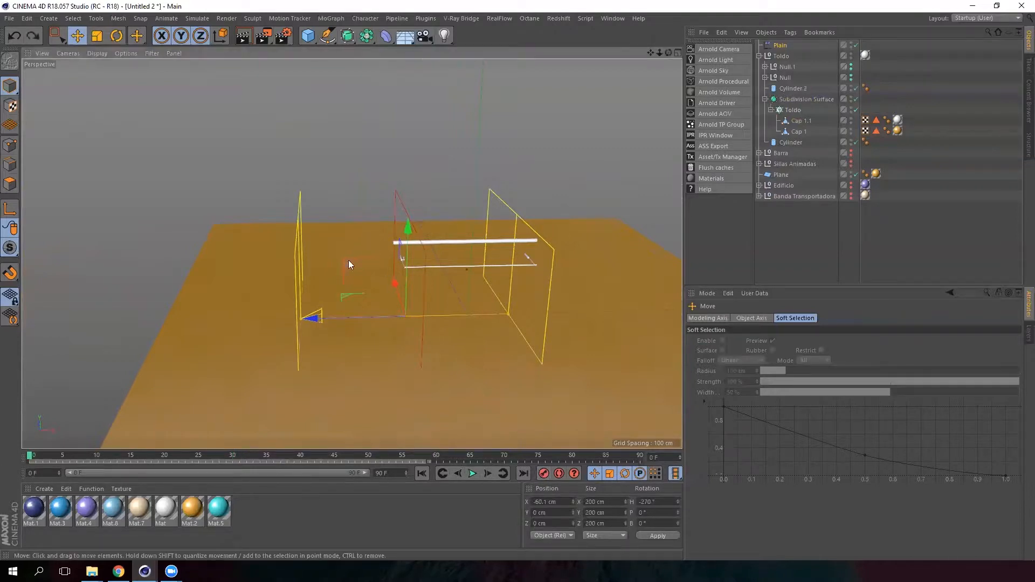
{"action": "left_click", "coordinate": [782, 46]}
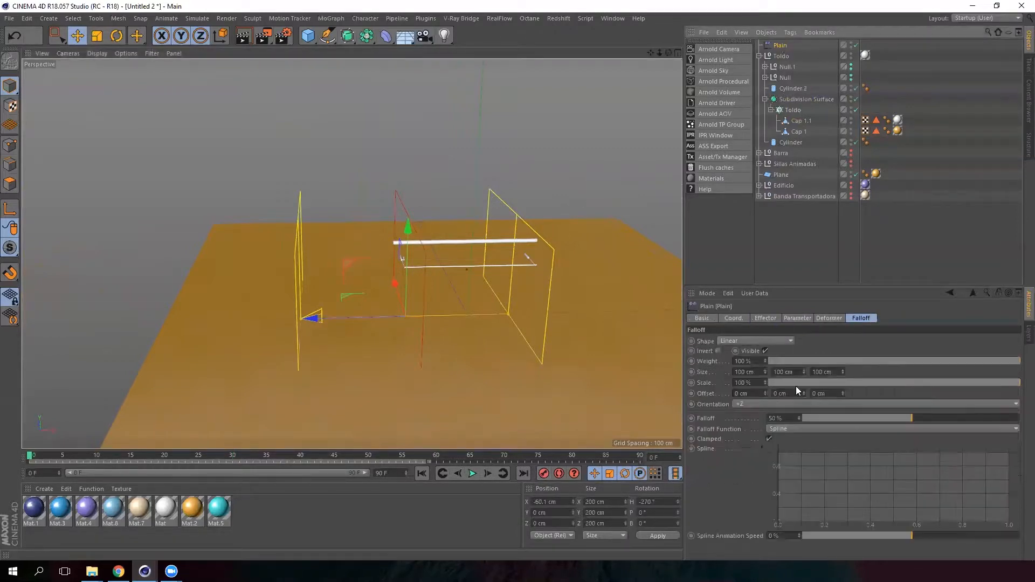
{"action": "left_click", "coordinate": [732, 318]}
{"action": "key", "text": "ctrl+z"}
{"action": "left_click", "coordinate": [691, 341], "text": "ctrl"}
At frame 30, move the Plain effector to about 165 cm in X and keyframe its X position
{"action": "left_click_drag", "start_coordinate": [30, 457], "coordinate": [206, 457]}
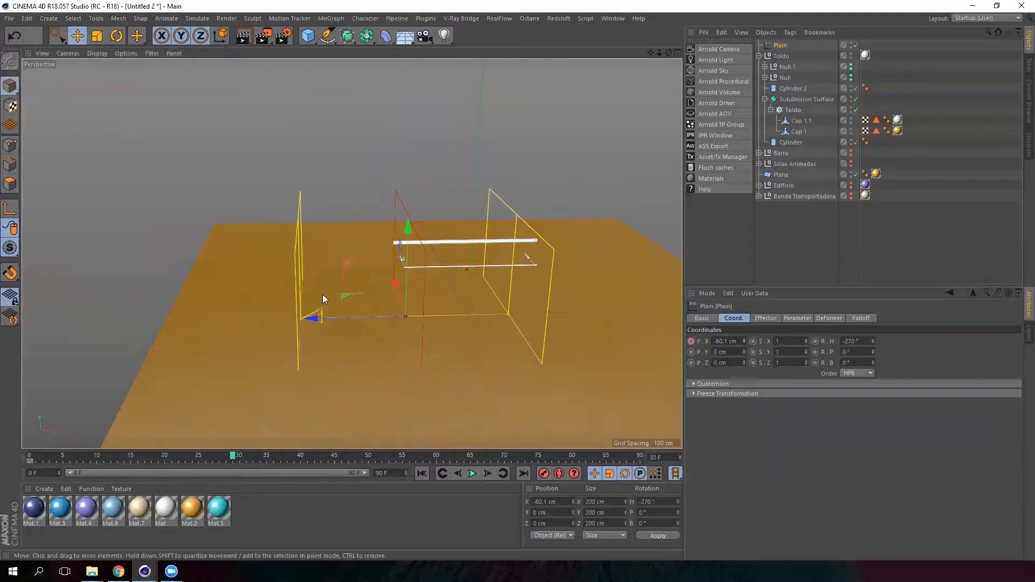
{"action": "left_click_drag", "start_coordinate": [315, 321], "coordinate": [546, 320]}
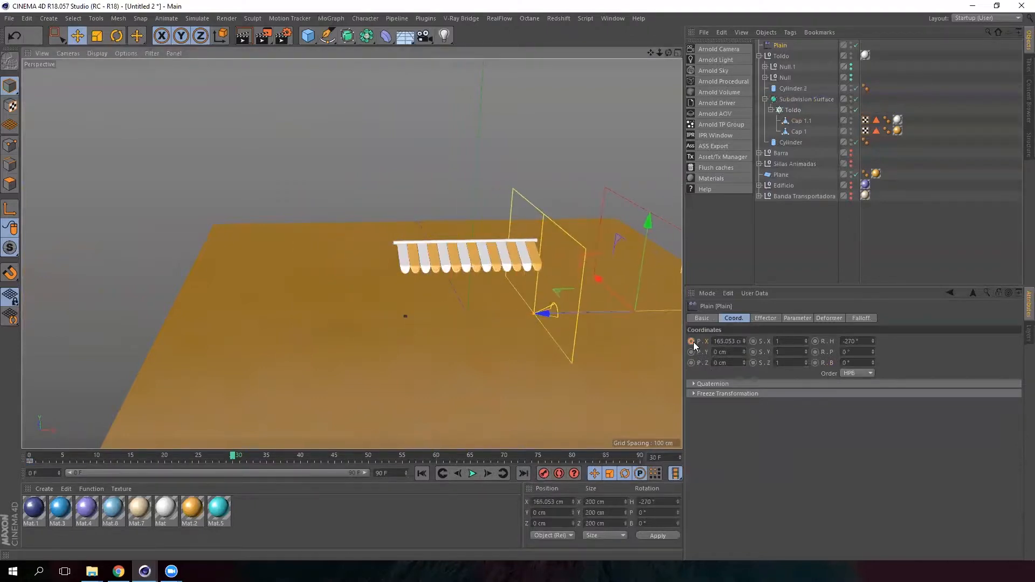
{"action": "left_click_drag", "start_coordinate": [462, 339], "coordinate": [413, 345], "text": "alt"}
{"action": "left_click_drag", "start_coordinate": [233, 458], "coordinate": [335, 444]}
{"action": "middle_click_drag", "start_coordinate": [517, 264], "coordinate": [389, 261], "text": "alt"}
{"action": "right_click_drag", "start_coordinate": [398, 253], "coordinate": [409, 277], "text": "alt"}
{"action": "left_click_drag", "start_coordinate": [410, 276], "coordinate": [396, 258], "text": "alt"}
Enable the Plain effector's Position parameter alongside Scale and set its Z offset to -27 cm
{"action": "left_click", "coordinate": [780, 47]}
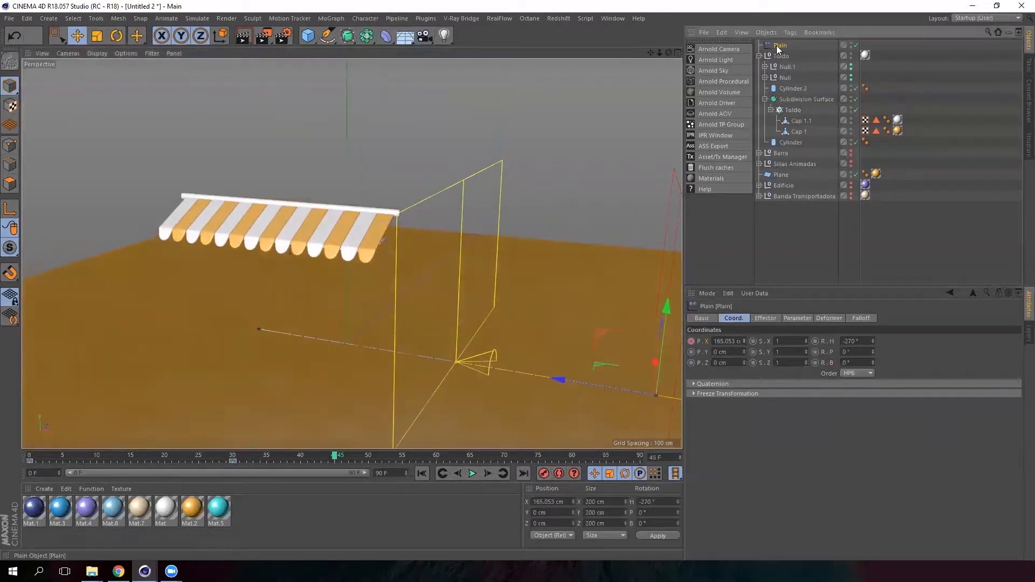
{"action": "left_click", "coordinate": [793, 318]}
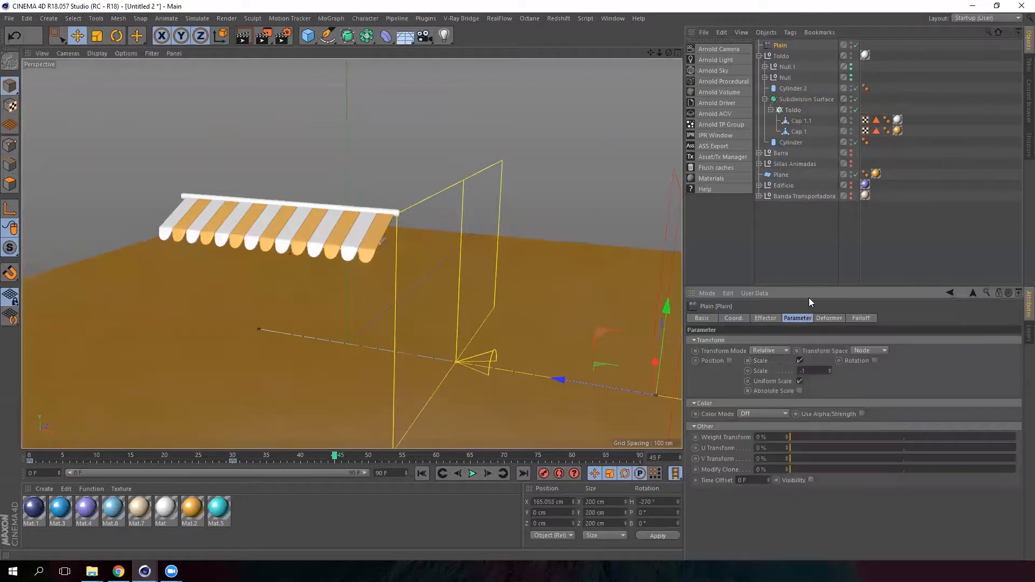
{"action": "left_click", "coordinate": [729, 360]}
{"action": "key", "text": "ctrl+z"}
{"action": "left_click_drag", "start_coordinate": [334, 456], "coordinate": [151, 457]}
{"action": "left_click", "coordinate": [760, 380]}
{"action": "left_click_drag", "start_coordinate": [759, 378], "coordinate": [757, 406]}
{"action": "key", "text": "ctrl+z"}
{"action": "key", "text": "ctrl+z"}
{"action": "left_click_drag", "start_coordinate": [363, 300], "coordinate": [384, 289], "text": "alt"}
Return to frame 0 and adjust the Plain effector's X position
{"action": "left_click_drag", "start_coordinate": [151, 456], "coordinate": [24, 443]}
{"action": "middle_click_drag", "start_coordinate": [288, 242], "coordinate": [349, 254], "text": "alt"}
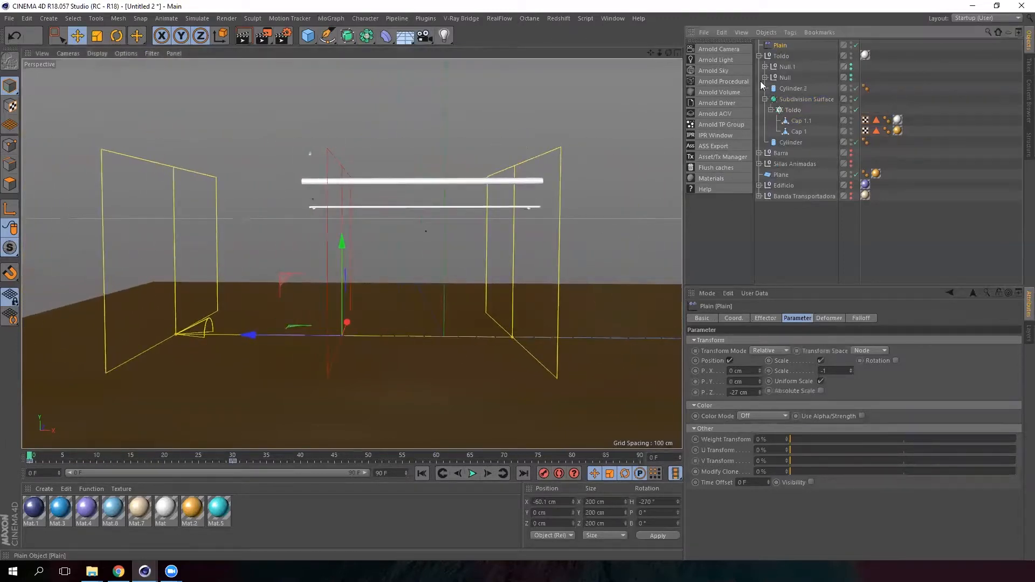
{"action": "left_click", "coordinate": [734, 318]}
{"action": "left_click_drag", "start_coordinate": [745, 338], "coordinate": [744, 351]}
Select the awning's upper cylinder and bring up its radius and height properties
{"action": "left_click_drag", "start_coordinate": [425, 311], "coordinate": [341, 193], "text": "alt"}
{"action": "left_click", "coordinate": [368, 201]}
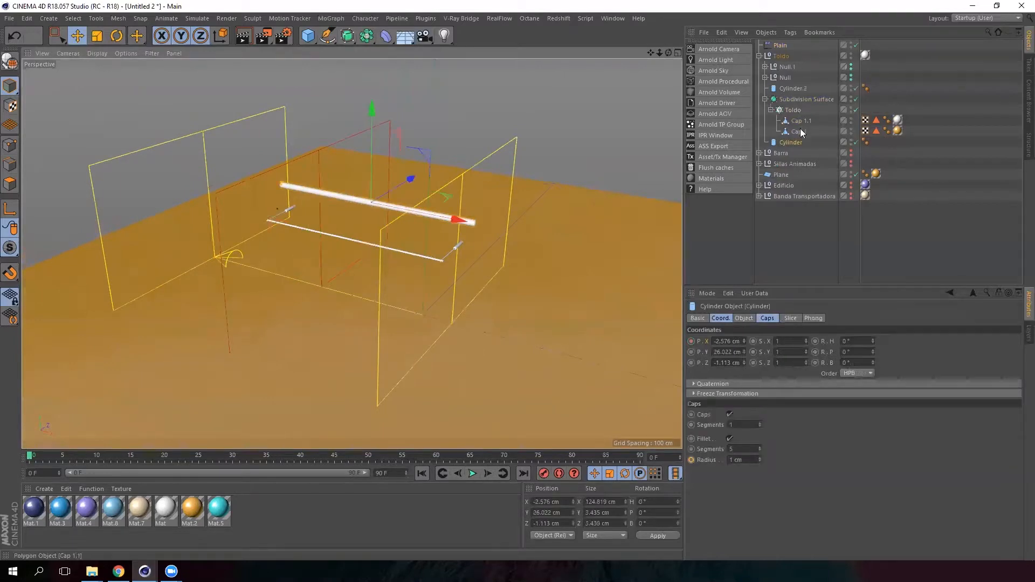
{"action": "left_click_drag", "start_coordinate": [360, 198], "coordinate": [410, 186], "text": "alt"}
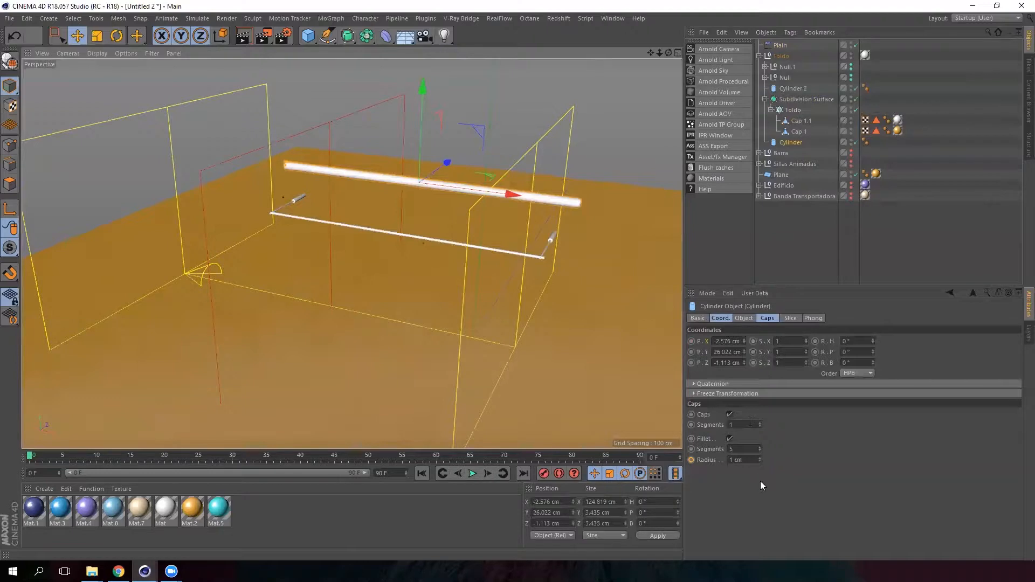
{"action": "left_click", "coordinate": [767, 318]}
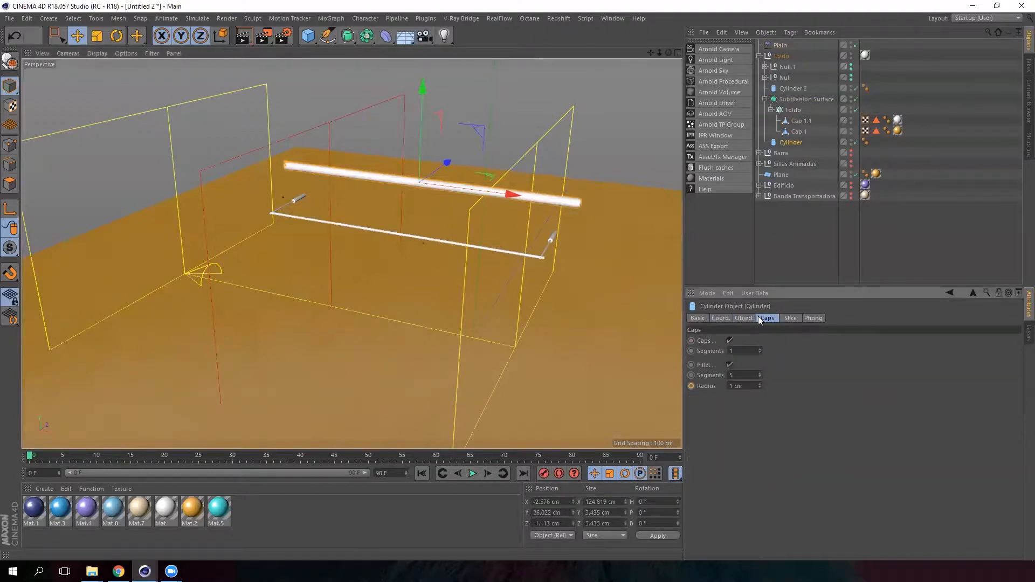
{"action": "left_click", "coordinate": [750, 318]}
{"action": "left_click", "coordinate": [771, 318]}
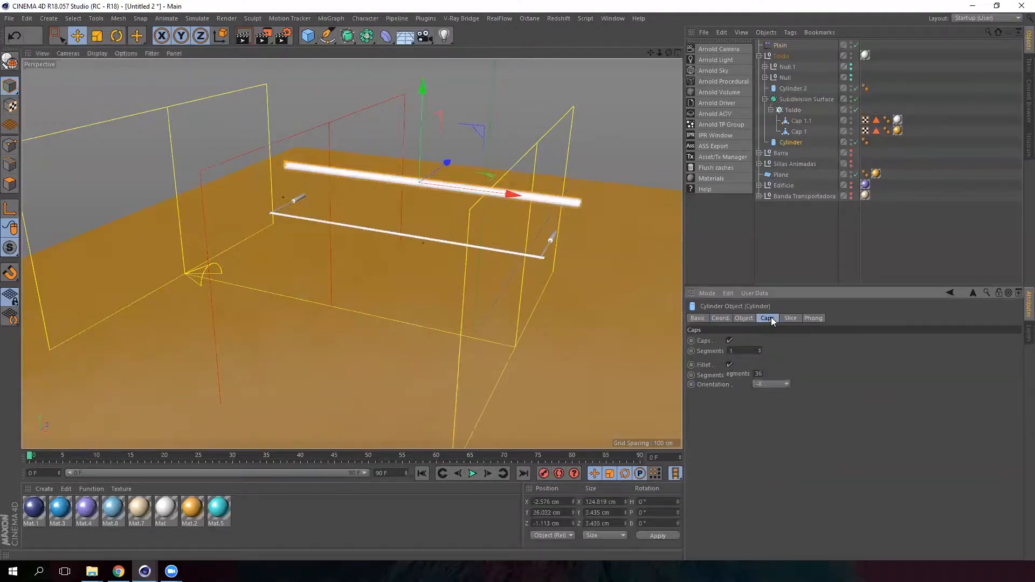
{"action": "left_click", "coordinate": [743, 319]}
{"action": "mouse_move", "coordinate": [785, 344]}
{"action": "left_mouse_down"}
{"action": "mouse_move", "coordinate": [783, 400]}
{"action": "mouse_move", "coordinate": [784, 349]}
{"action": "left_mouse_up"}
{"action": "key", "text": "ctrl+z"}
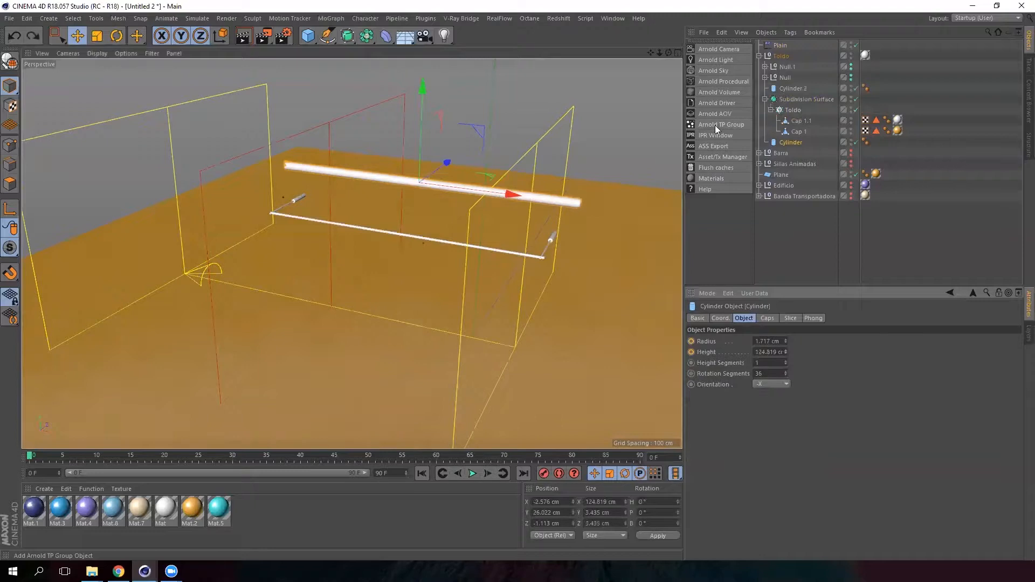
{"action": "left_click", "coordinate": [797, 142]}
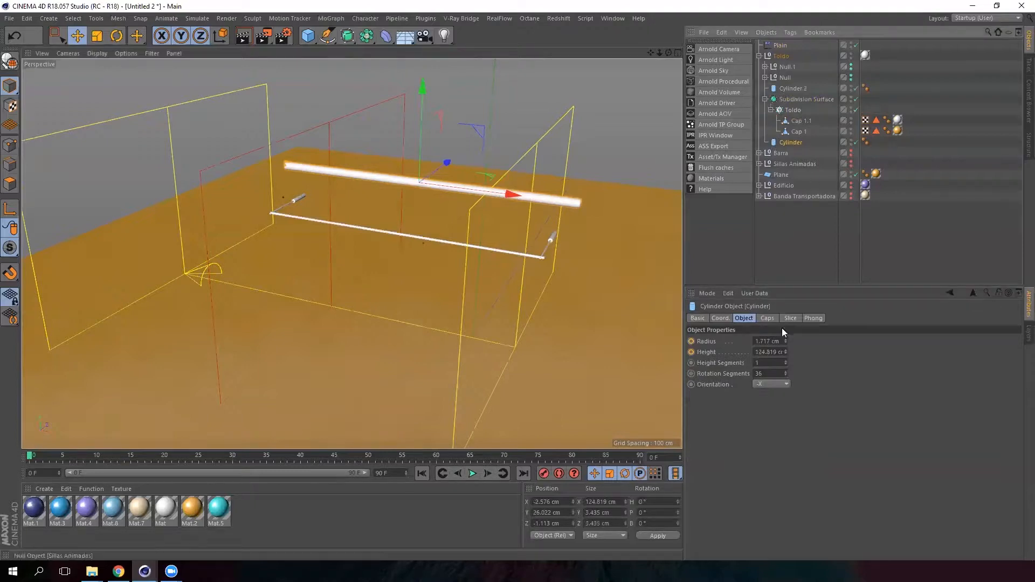
Keyframe the upper cylinder's height at its full length on frame 30 and at 0 cm on frame 0
{"action": "left_click", "coordinate": [234, 456]}
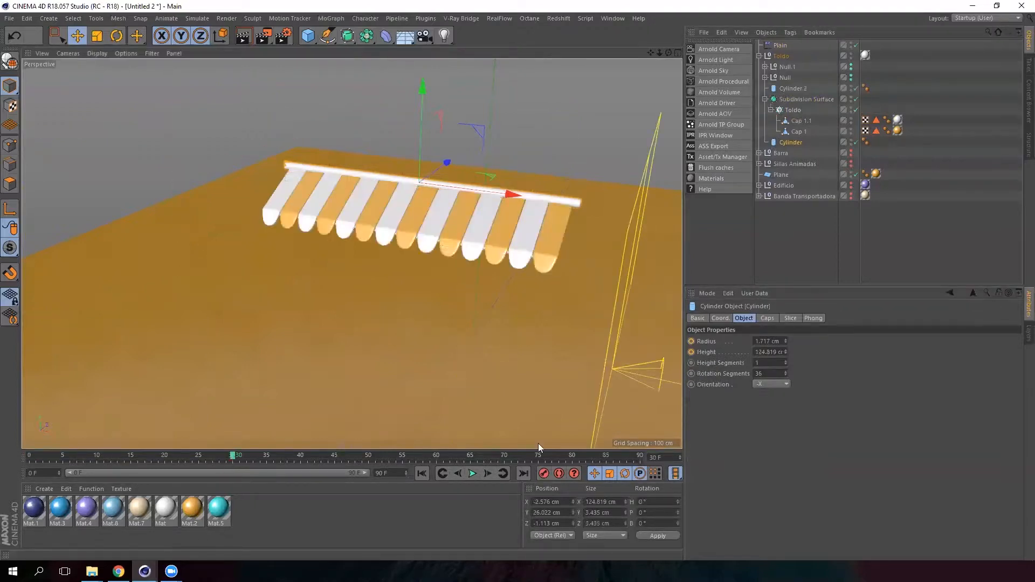
{"action": "left_click", "coordinate": [691, 352]}
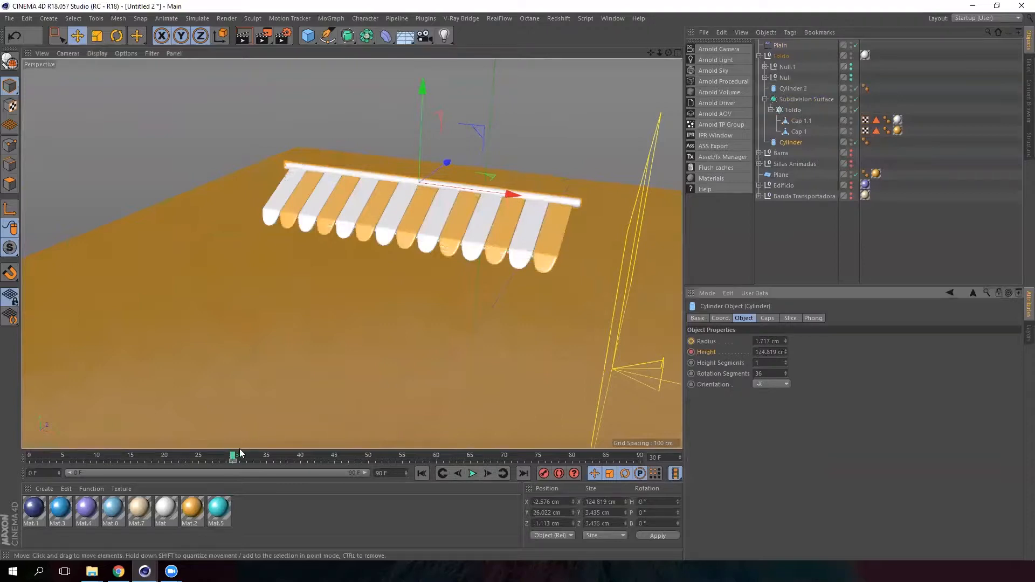
{"action": "left_click_drag", "start_coordinate": [235, 456], "coordinate": [2, 459]}
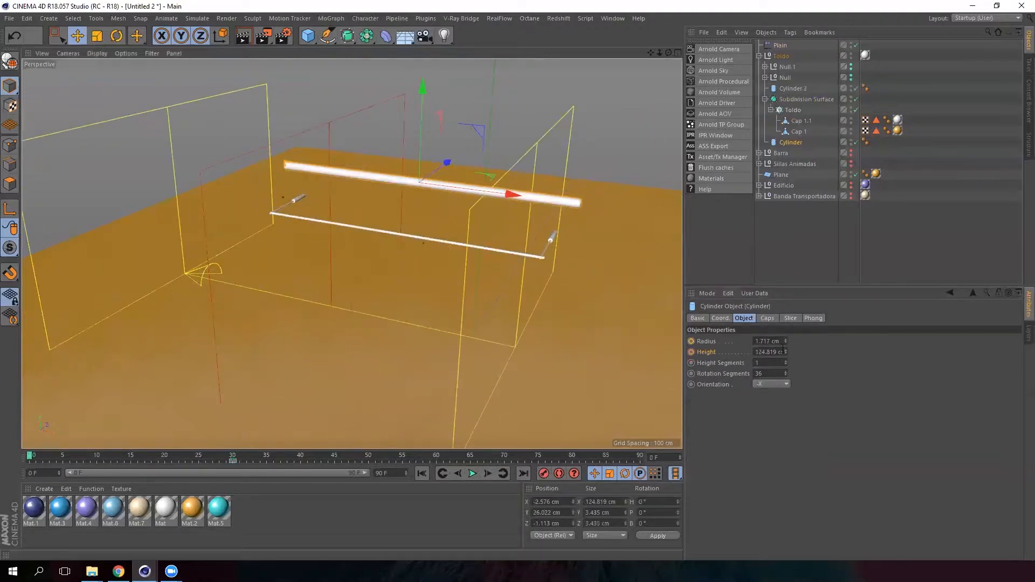
{"action": "left_click_drag", "start_coordinate": [786, 353], "coordinate": [787, 424]}
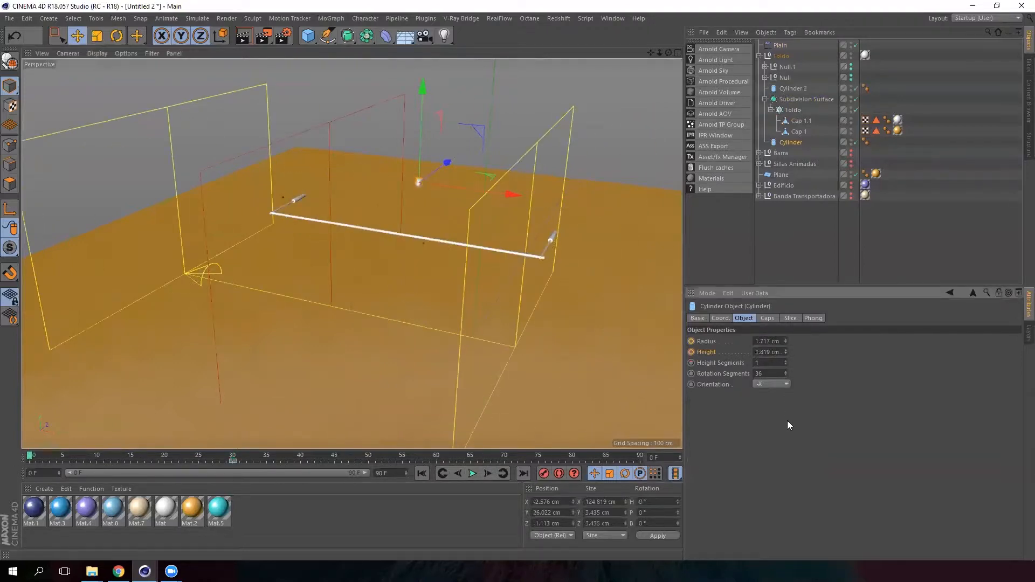
{"action": "left_click", "coordinate": [768, 352]}
{"action": "type", "text": "0"}
{"action": "key", "text": "Return"}
Keyframe the upper cylinder's radius at its full size on frame 30 and at 0 cm on frame 0
{"action": "left_click", "coordinate": [233, 457]}
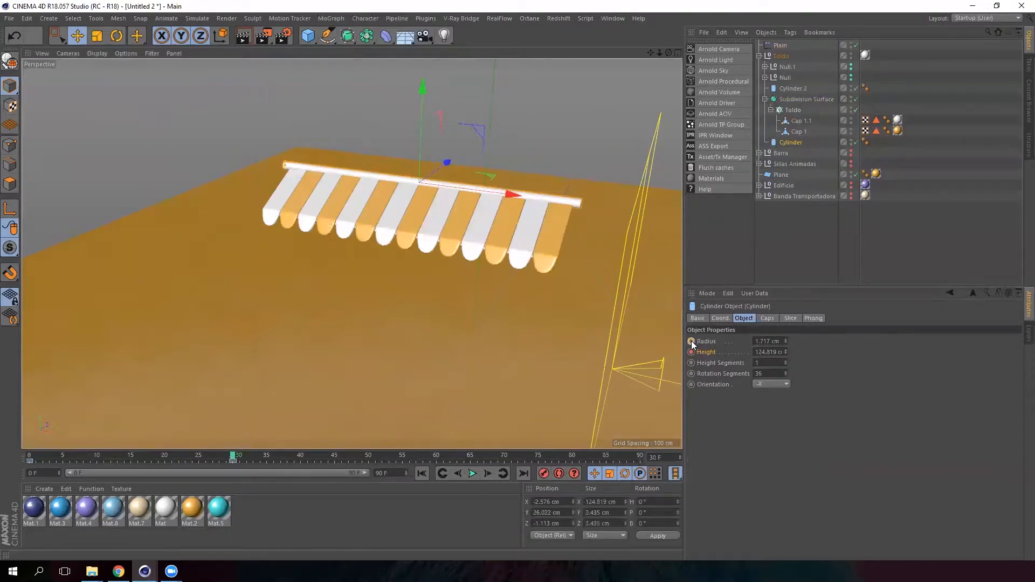
{"action": "left_click", "coordinate": [692, 341]}
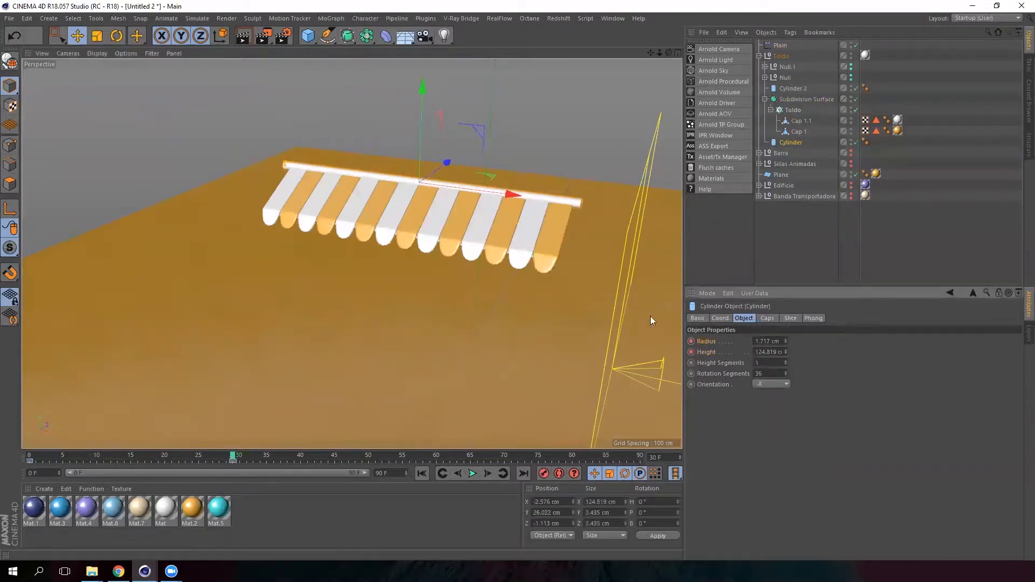
{"action": "left_click_drag", "start_coordinate": [232, 459], "coordinate": [30, 459]}
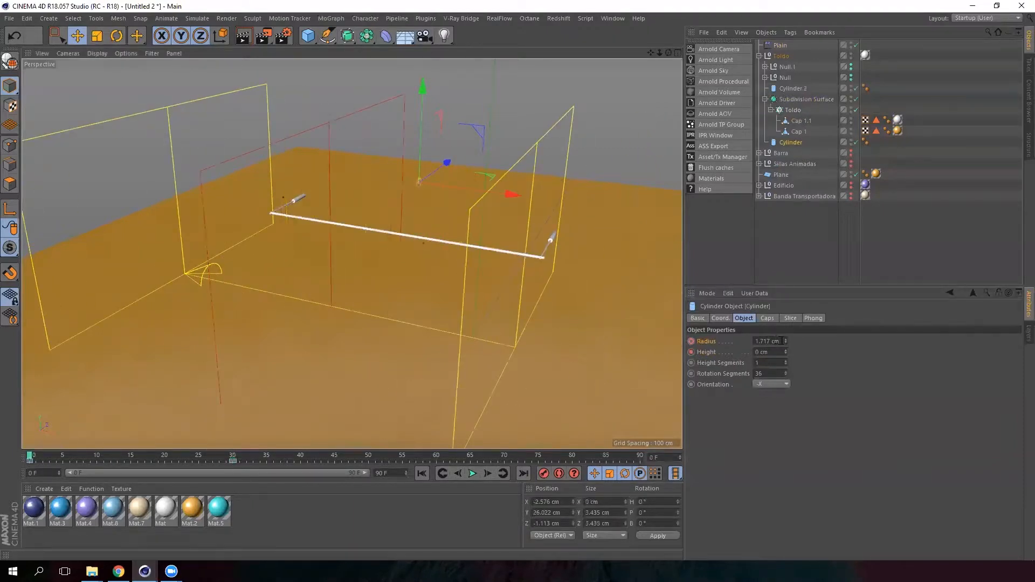
{"action": "left_click", "coordinate": [781, 341]}
{"action": "type", "text": "0"}
{"action": "key", "text": "Return"}
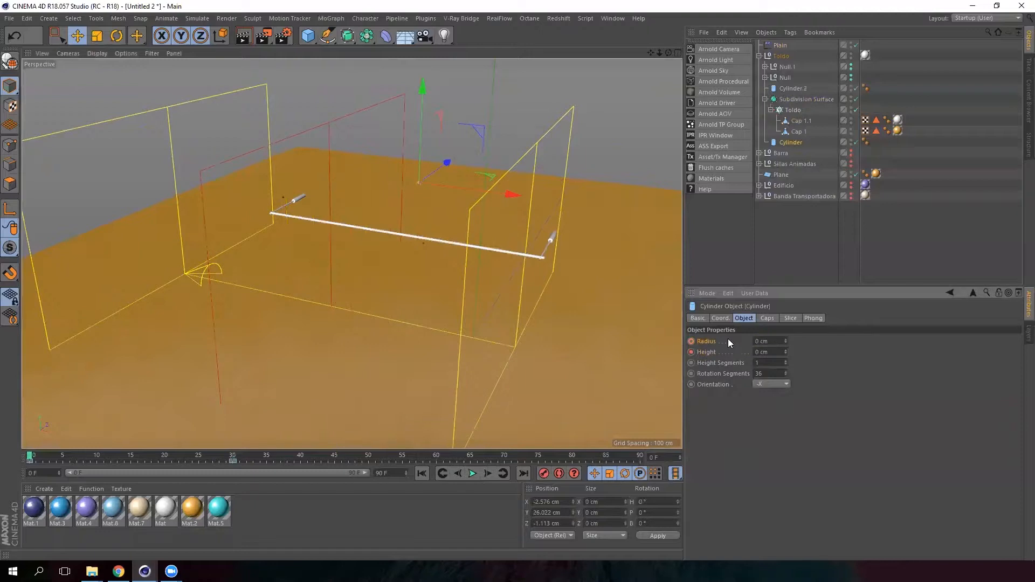
At frame 30, set the upper cylinder's cap fillet radius to 0.6 cm and keyframe it
{"action": "left_click_drag", "start_coordinate": [29, 458], "coordinate": [235, 466]}
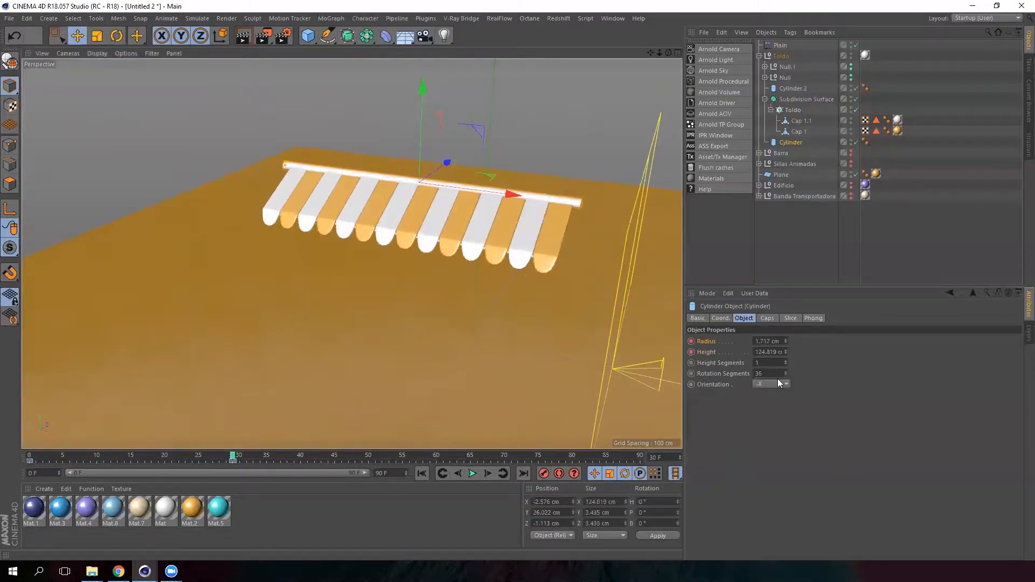
{"action": "left_click", "coordinate": [768, 318]}
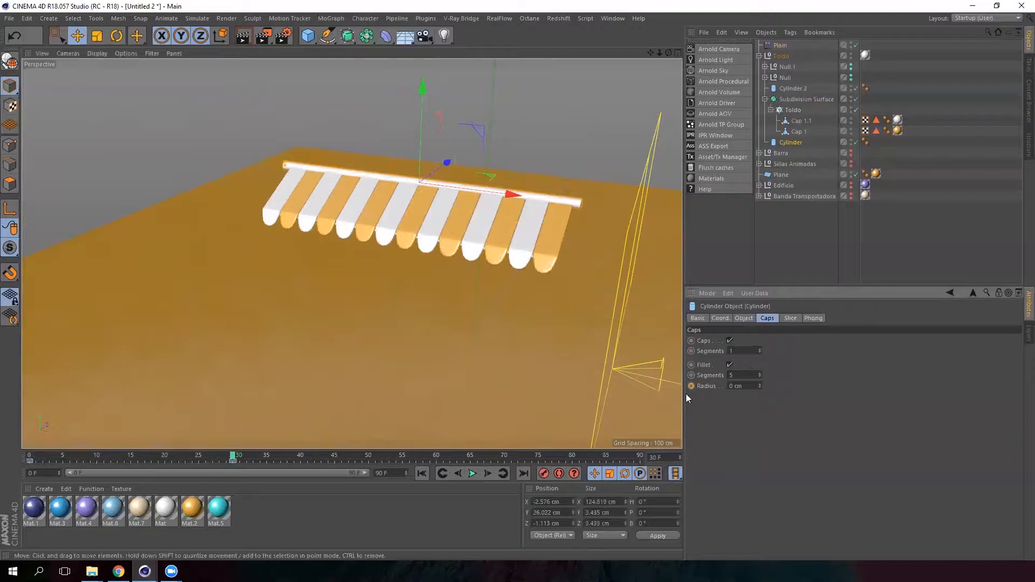
{"action": "left_click_drag", "start_coordinate": [757, 385], "coordinate": [656, 384]}
{"action": "type", "text": "0.6"}
{"action": "key", "text": "Return"}
{"action": "left_click", "coordinate": [691, 386], "text": "ctrl"}
At frame 0, set the upper cylinder's cap fillet radius to 0 cm and keyframe it
{"action": "left_click_drag", "start_coordinate": [231, 456], "coordinate": [29, 459]}
{"action": "left_click_drag", "start_coordinate": [752, 386], "coordinate": [660, 386]}
{"action": "type", "text": "0"}
{"action": "key", "text": "Return"}
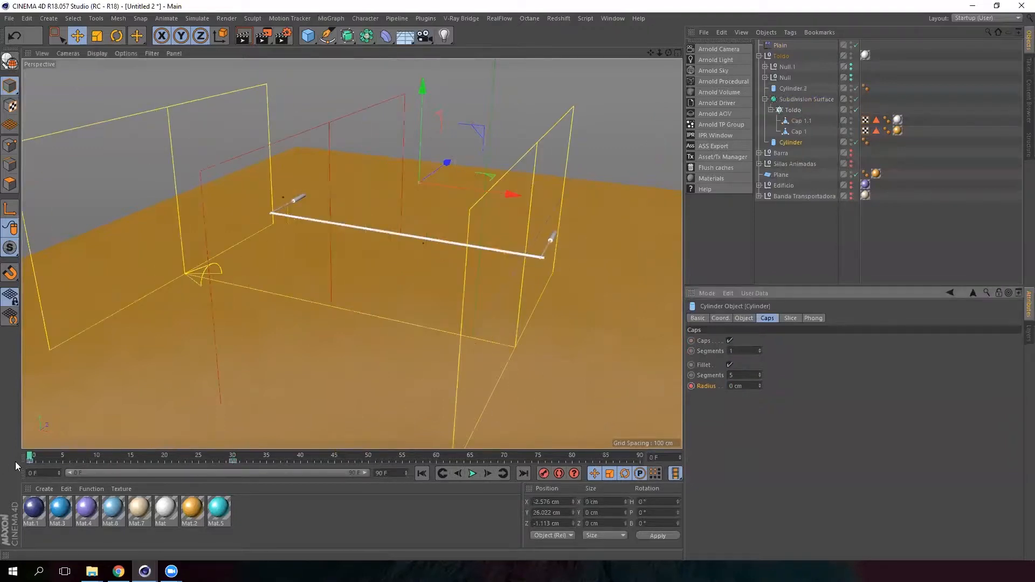
Scrub to about frame 31, examine the awning and its rounded top cylinder from several angles, and collapse the Subdivision Surface hierarchy
{"action": "left_click_drag", "start_coordinate": [30, 457], "coordinate": [238, 448]}
{"action": "left_click_drag", "start_coordinate": [481, 223], "coordinate": [399, 226], "text": "alt"}
{"action": "right_click_drag", "start_coordinate": [399, 226], "coordinate": [488, 225], "text": "alt"}
{"action": "left_click_drag", "start_coordinate": [488, 225], "coordinate": [328, 226], "text": "alt"}
{"action": "left_click_drag", "start_coordinate": [376, 269], "coordinate": [351, 253], "text": "alt"}
{"action": "left_click_drag", "start_coordinate": [352, 305], "coordinate": [477, 250], "text": "alt"}
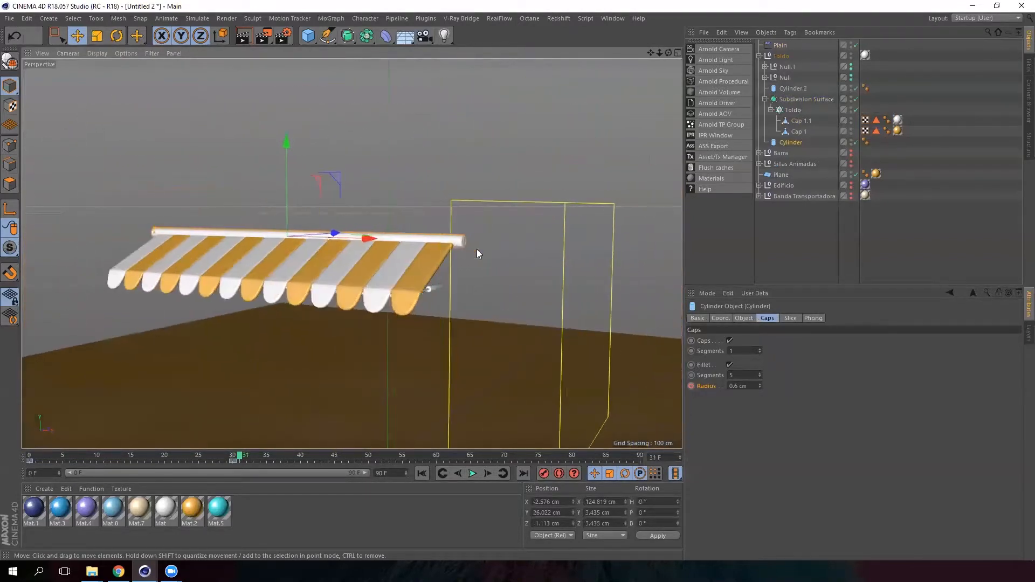
{"action": "left_click", "coordinate": [764, 99]}
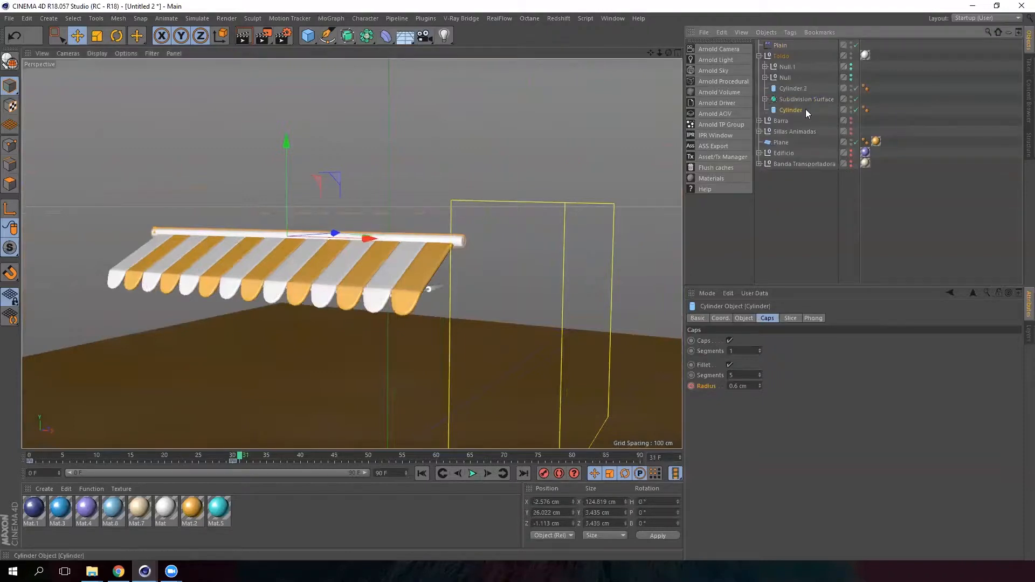
Return to frame 0, select the two support-arm nulls, Null.1 and Null, and bring up their coordinates
{"action": "left_click_drag", "start_coordinate": [239, 458], "coordinate": [1, 408]}
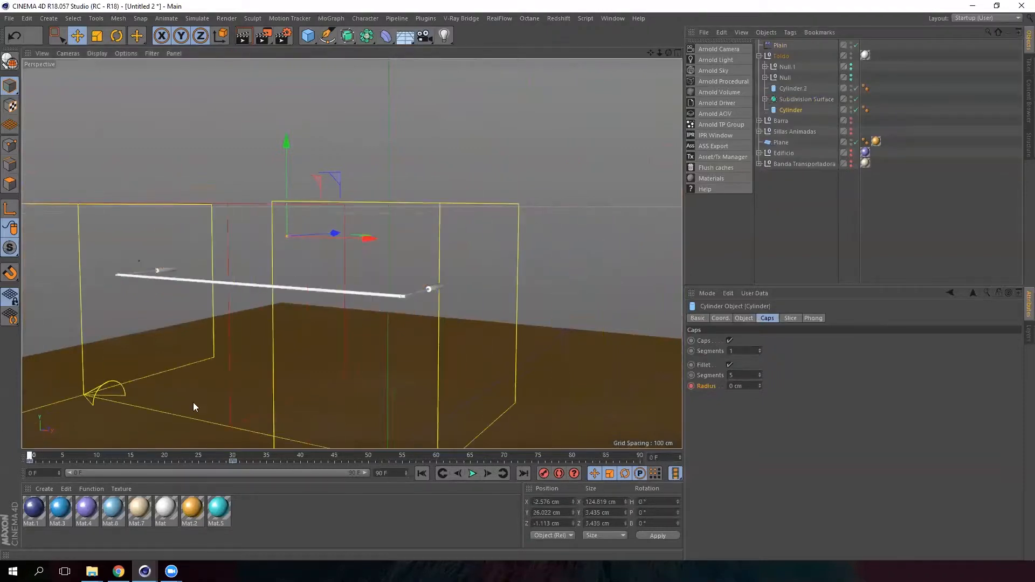
{"action": "left_click", "coordinate": [416, 295]}
{"action": "left_click_drag", "start_coordinate": [416, 298], "coordinate": [437, 297], "text": "alt"}
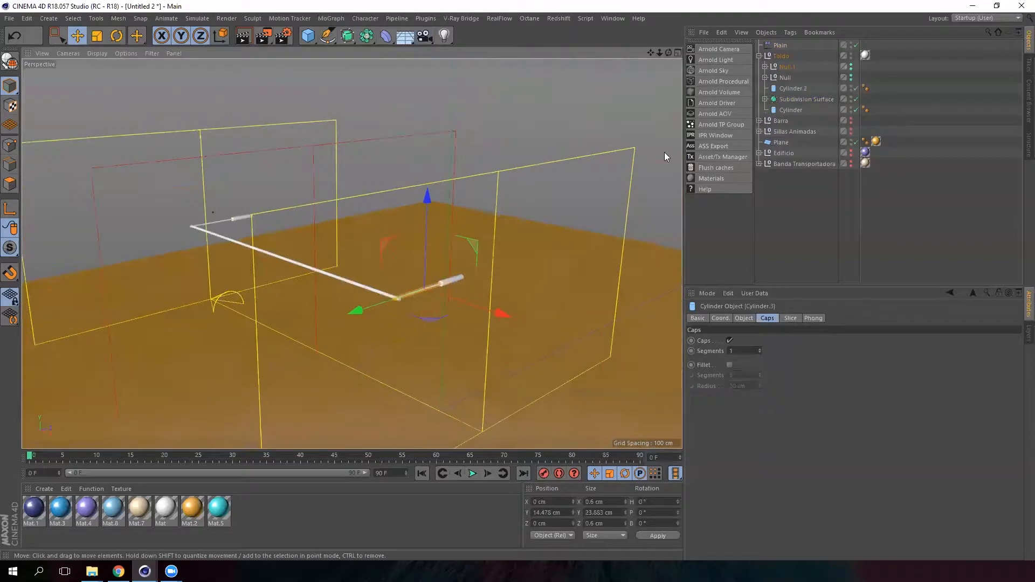
{"action": "left_click", "coordinate": [788, 67]}
{"action": "left_click", "coordinate": [785, 77], "text": "shift"}
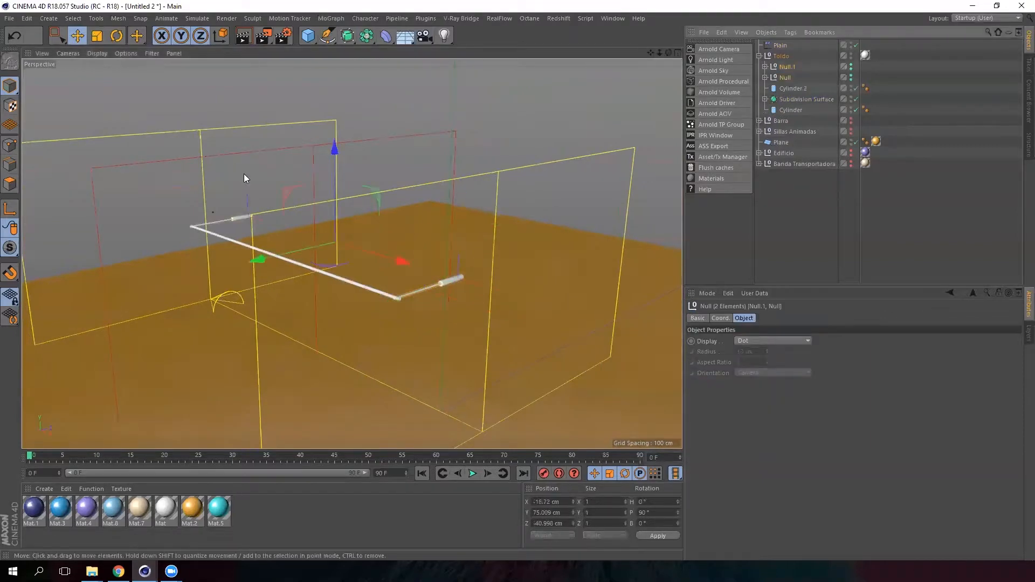
{"action": "left_click", "coordinate": [719, 318]}
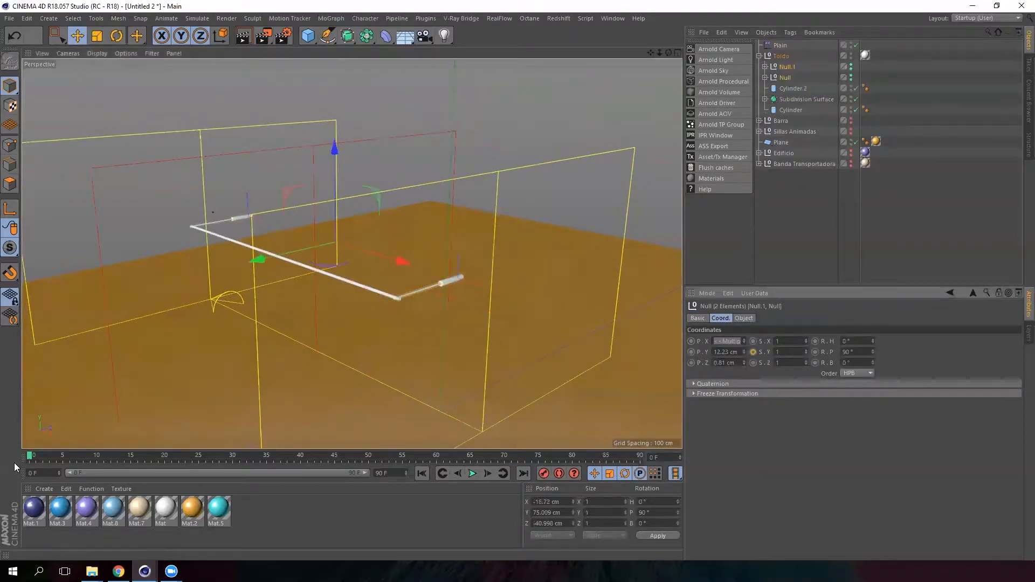
Move only the axes of the arm nulls to the rear ends of their arms, about Z 2.7 cm for Null.1 and 2.6 cm for Null
{"action": "left_click_drag", "start_coordinate": [400, 276], "coordinate": [357, 268], "text": "alt"}
{"action": "left_click", "coordinate": [788, 66]}
{"action": "middle_click_drag", "start_coordinate": [286, 183], "coordinate": [414, 211], "text": "alt"}
{"action": "right_click_drag", "start_coordinate": [414, 211], "coordinate": [520, 255], "text": "alt"}
{"action": "middle_click_drag", "start_coordinate": [521, 255], "coordinate": [461, 279], "text": "alt"}
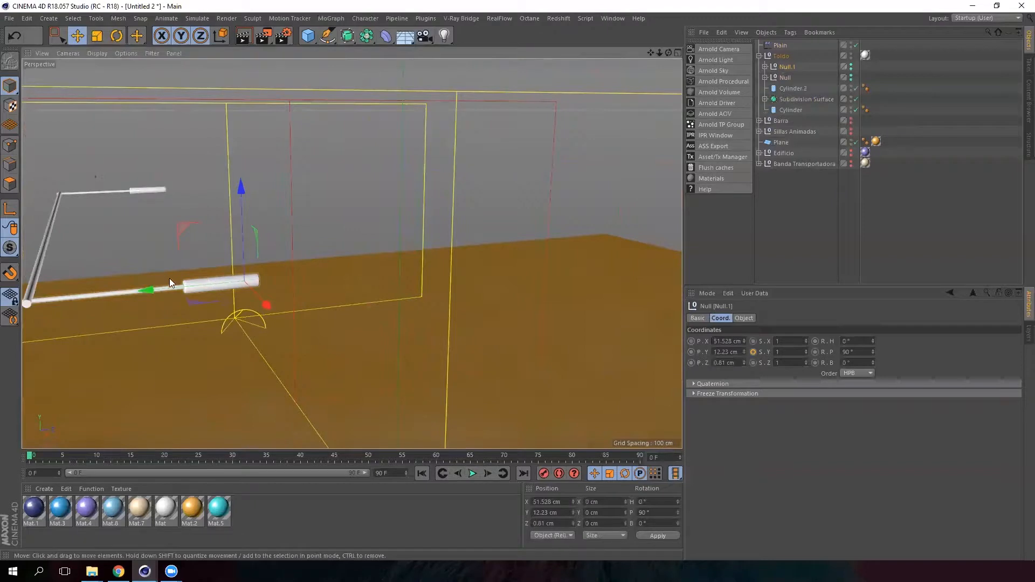
{"action": "middle_click_drag", "start_coordinate": [247, 276], "coordinate": [288, 281], "text": "alt"}
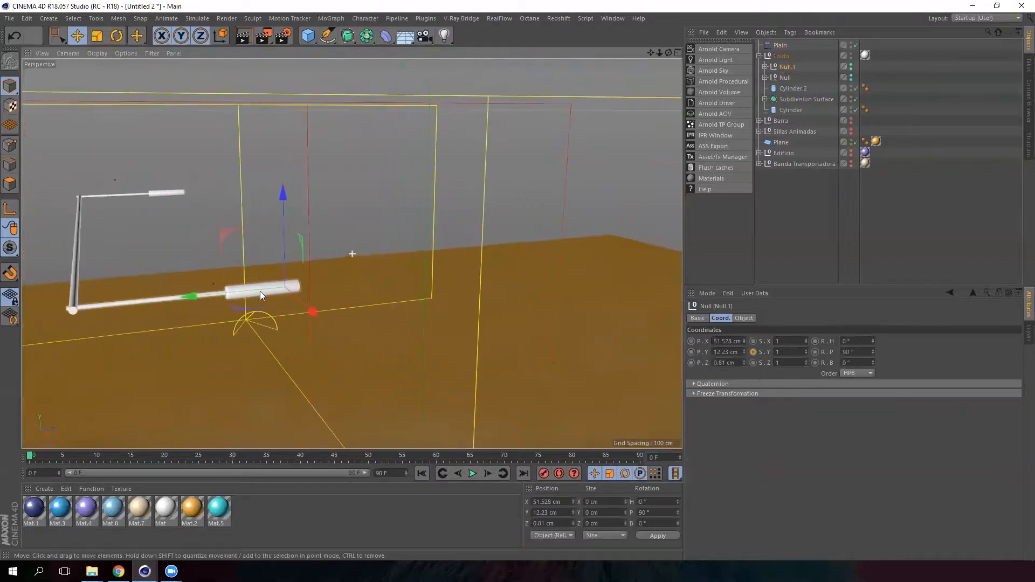
{"action": "left_click_drag", "start_coordinate": [222, 294], "coordinate": [211, 301]}
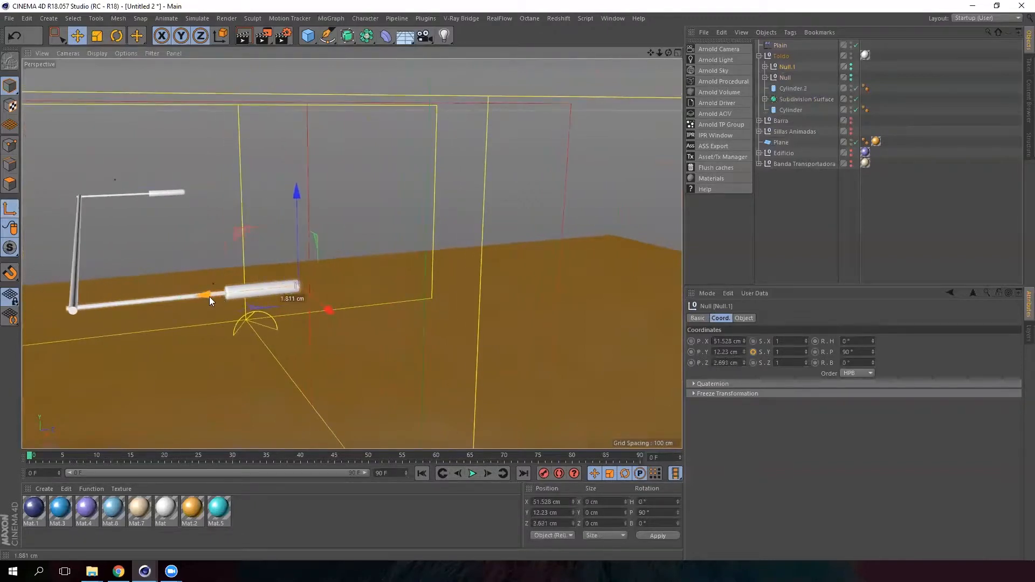
{"action": "left_click", "coordinate": [785, 78]}
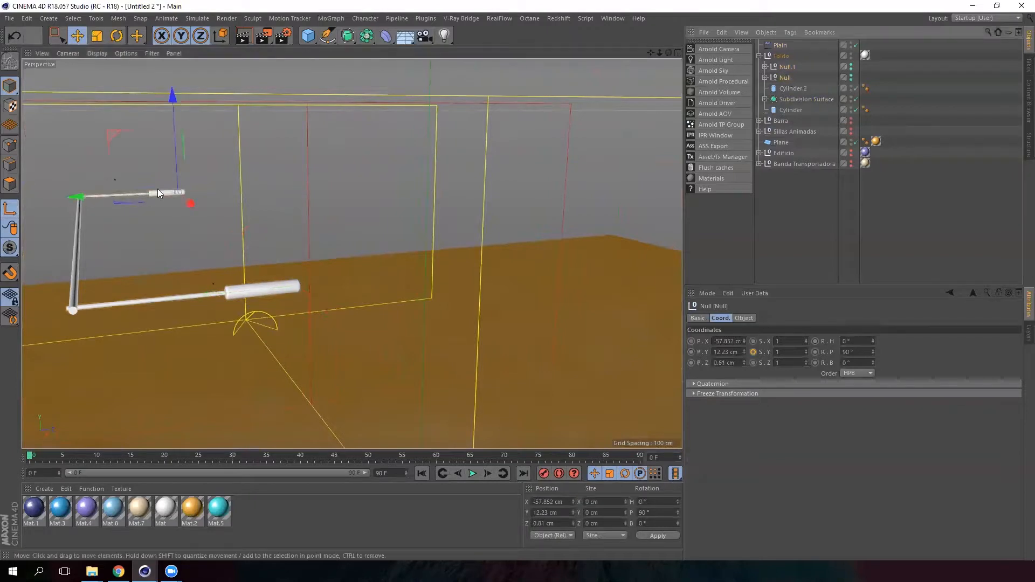
{"action": "left_click_drag", "start_coordinate": [75, 196], "coordinate": [86, 195]}
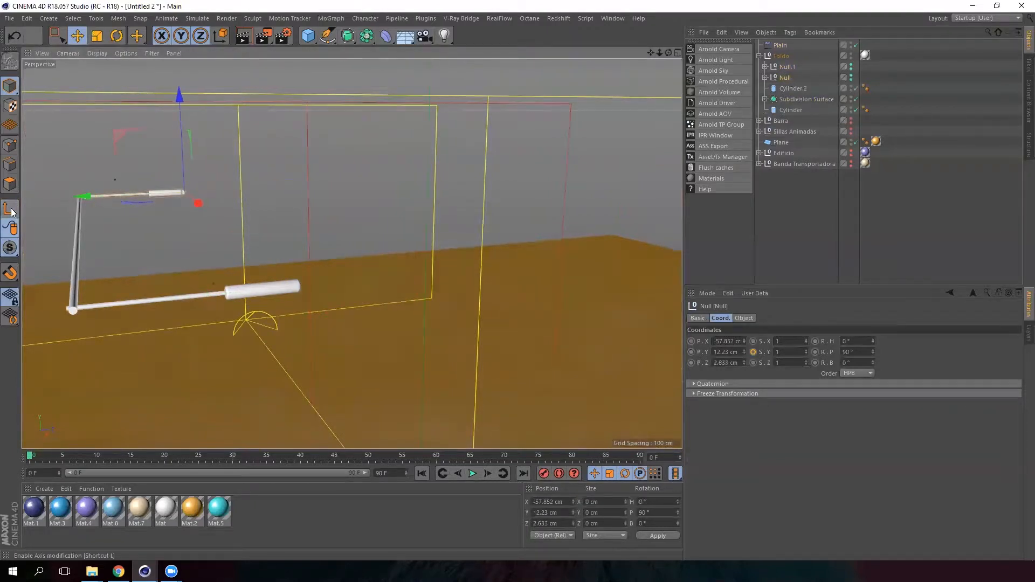
Keyframe the Y scale of both arm nulls together at 0 on frame 0 and at 1 on frame 30
{"action": "left_click", "coordinate": [787, 67], "text": "ctrl"}
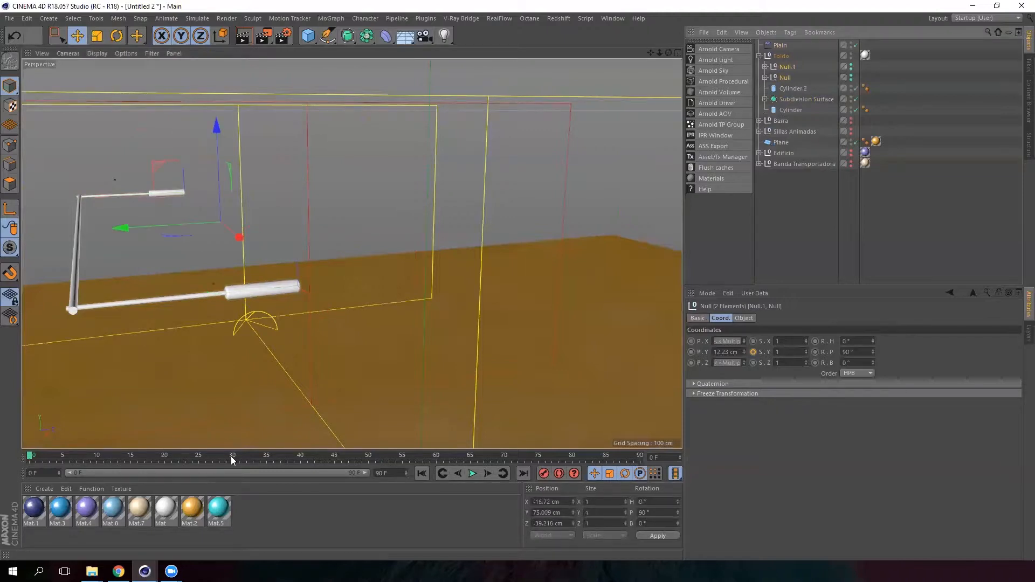
{"action": "left_click", "coordinate": [787, 352]}
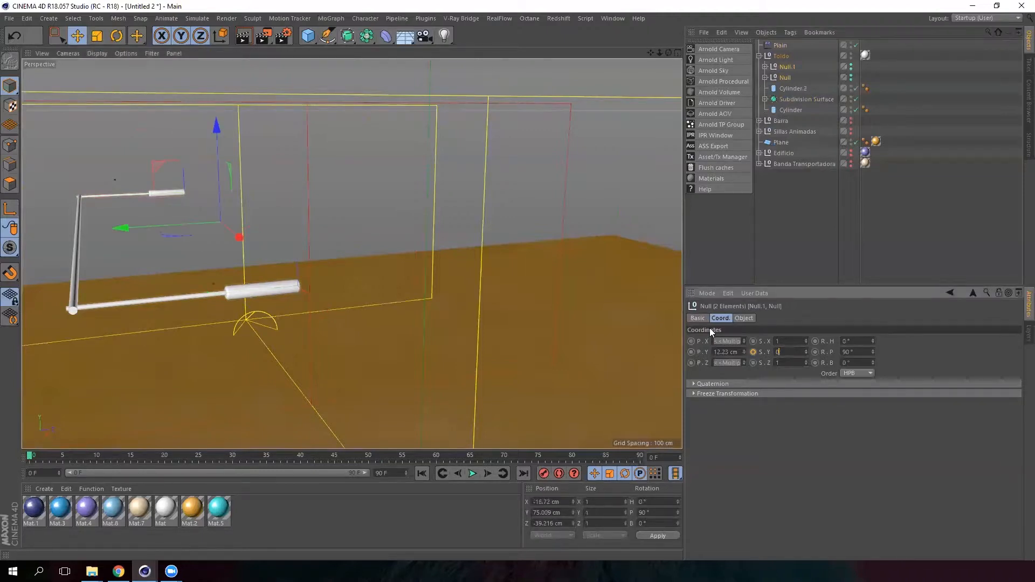
{"action": "type", "text": "0"}
{"action": "key", "text": "Return"}
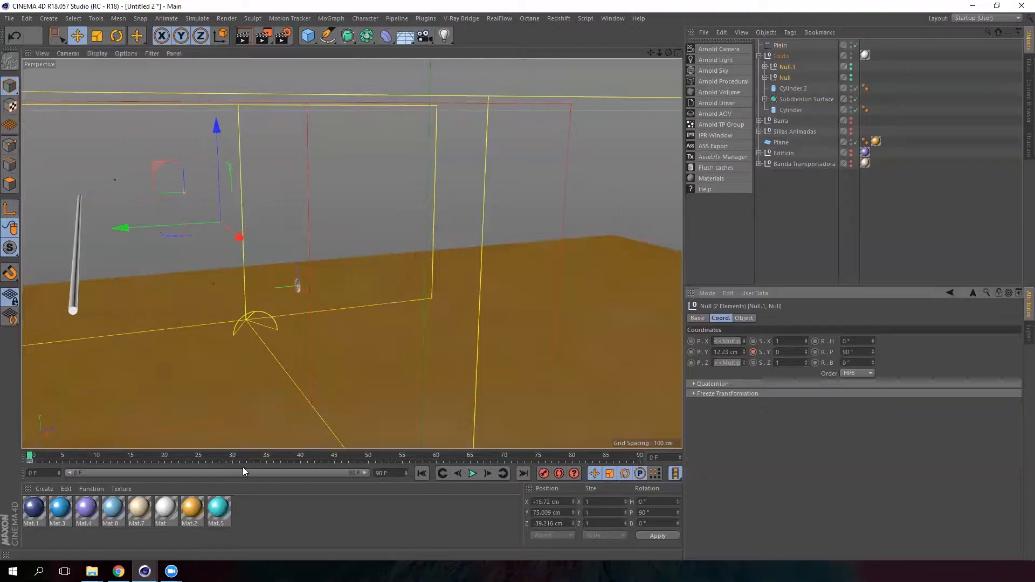
{"action": "left_click", "coordinate": [233, 459]}
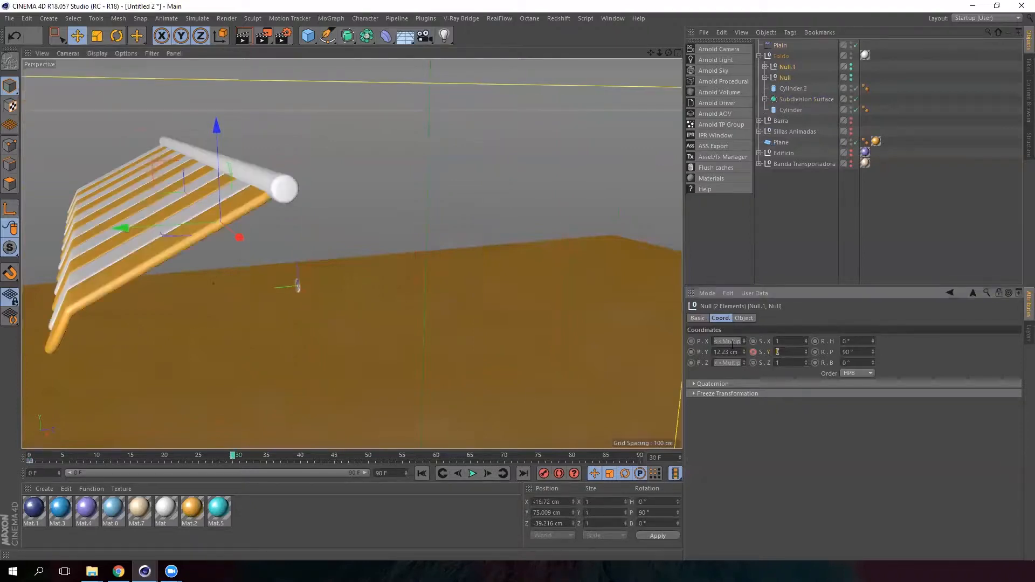
{"action": "type", "text": "1"}
{"action": "key", "text": "Return"}
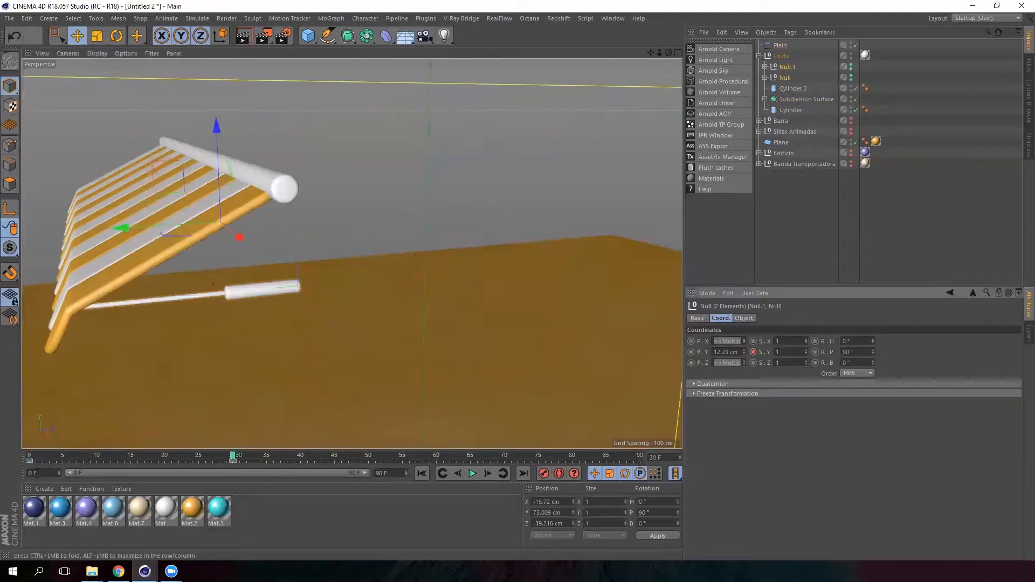
Select the awning's front bar, Cylinder.2, and keyframe its radius and height at frame 30
{"action": "mouse_move", "coordinate": [232, 457]}
{"action": "left_mouse_down"}
{"action": "mouse_move", "coordinate": [37, 457]}
{"action": "mouse_move", "coordinate": [241, 447]}
{"action": "mouse_move", "coordinate": [17, 449]}
{"action": "mouse_move", "coordinate": [246, 453]}
{"action": "left_mouse_up"}
{"action": "left_click_drag", "start_coordinate": [171, 401], "coordinate": [160, 356], "text": "alt"}
{"action": "left_click", "coordinate": [106, 245]}
{"action": "left_click_drag", "start_coordinate": [257, 453], "coordinate": [227, 437]}
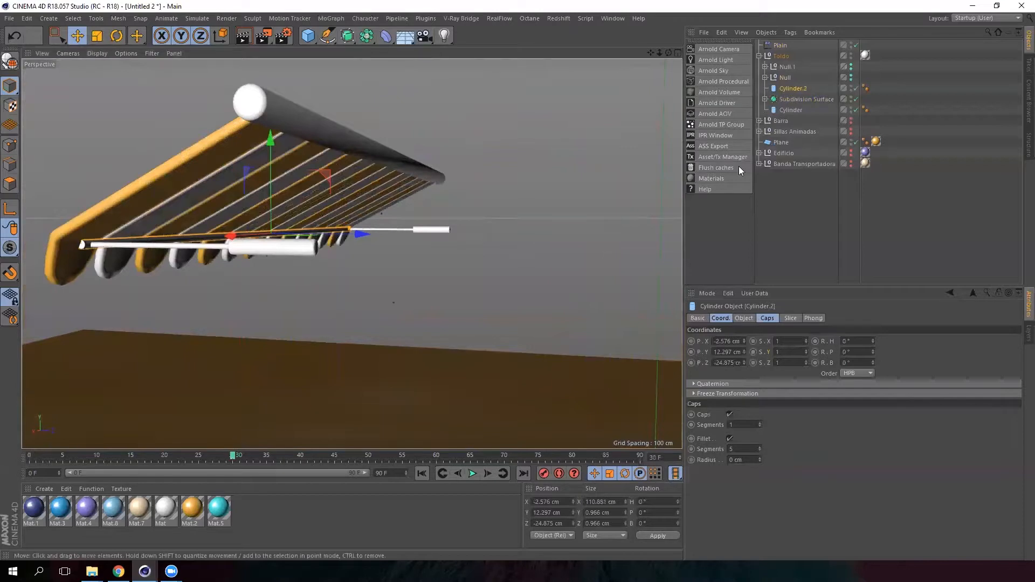
{"action": "left_click", "coordinate": [747, 319]}
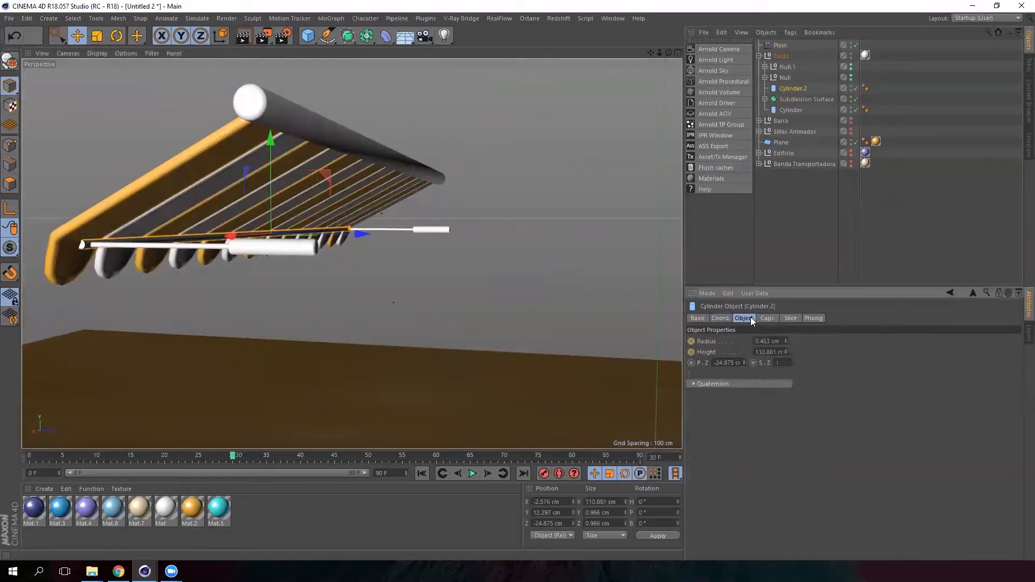
{"action": "left_click", "coordinate": [691, 354], "text": "ctrl"}
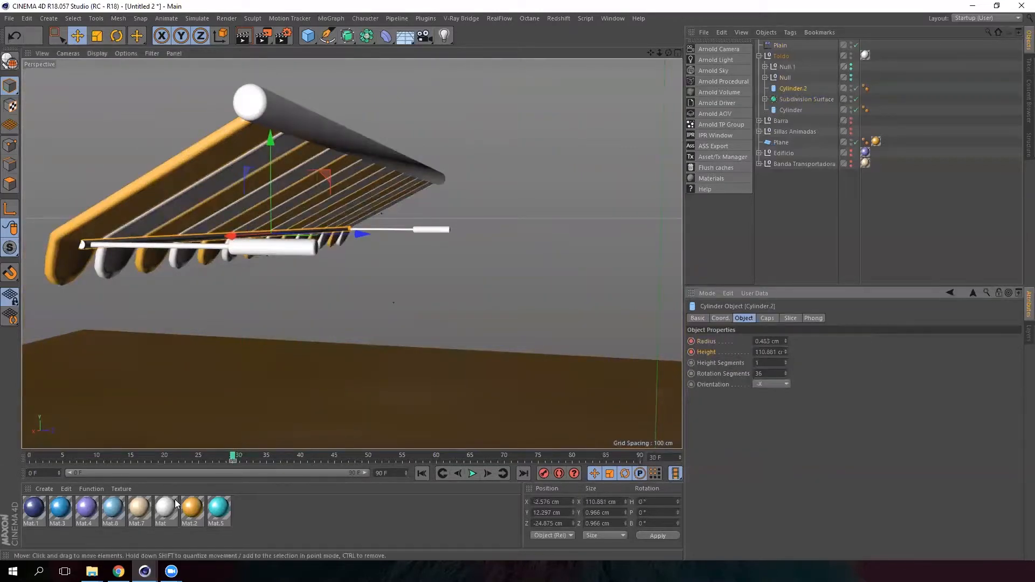
Keyframe Cylinder.2's radius and height at 0 cm on frame 0
{"action": "left_click_drag", "start_coordinate": [233, 456], "coordinate": [30, 459]}
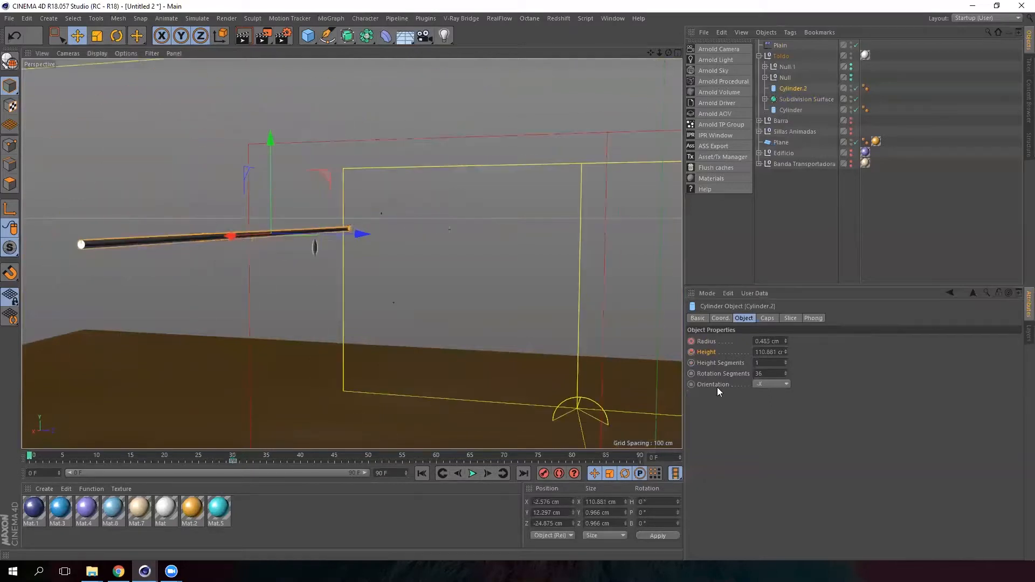
{"action": "left_click", "coordinate": [770, 342]}
{"action": "type", "text": "0"}
{"action": "key", "text": "Return"}
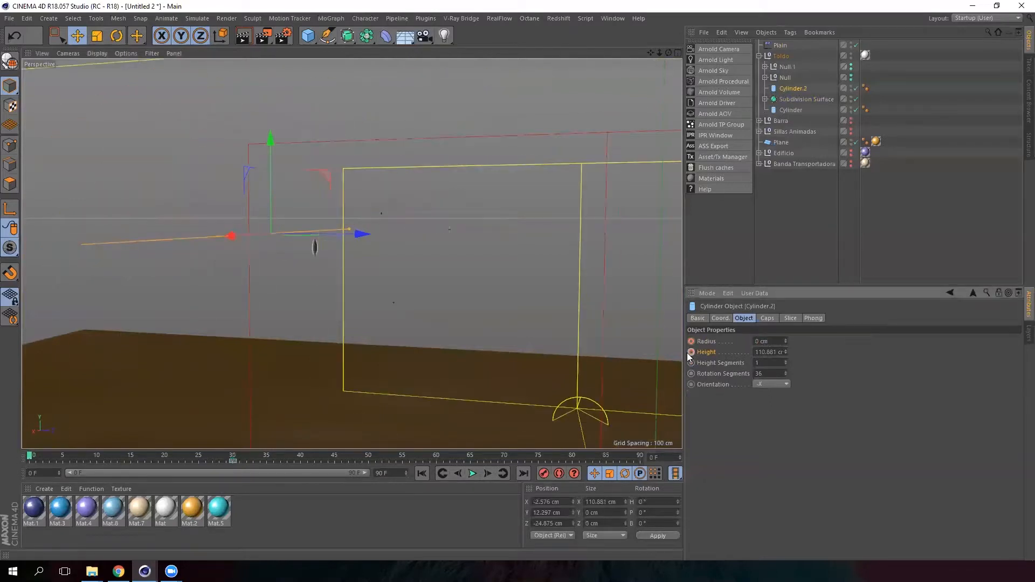
{"action": "type", "text": "0"}
{"action": "key", "text": "Return"}
{"action": "left_click", "coordinate": [691, 353], "text": "ctrl"}
{"action": "left_click", "coordinate": [691, 343], "text": "ctrl"}
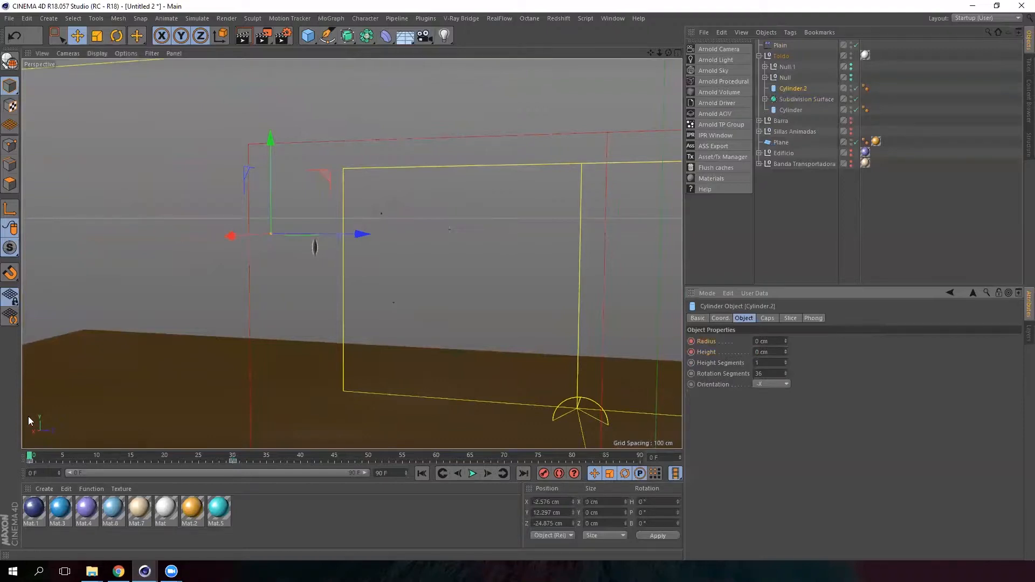
Keyframe Cylinder.2's cap fillet radius at its maximum, 0.483 cm, on frame 30 and at 0 cm on frame 0
{"action": "left_click_drag", "start_coordinate": [30, 458], "coordinate": [231, 470]}
{"action": "left_click", "coordinate": [768, 318]}
{"action": "left_click_drag", "start_coordinate": [750, 385], "coordinate": [674, 383]}
{"action": "type", "text": "10"}
{"action": "key", "text": "Return"}
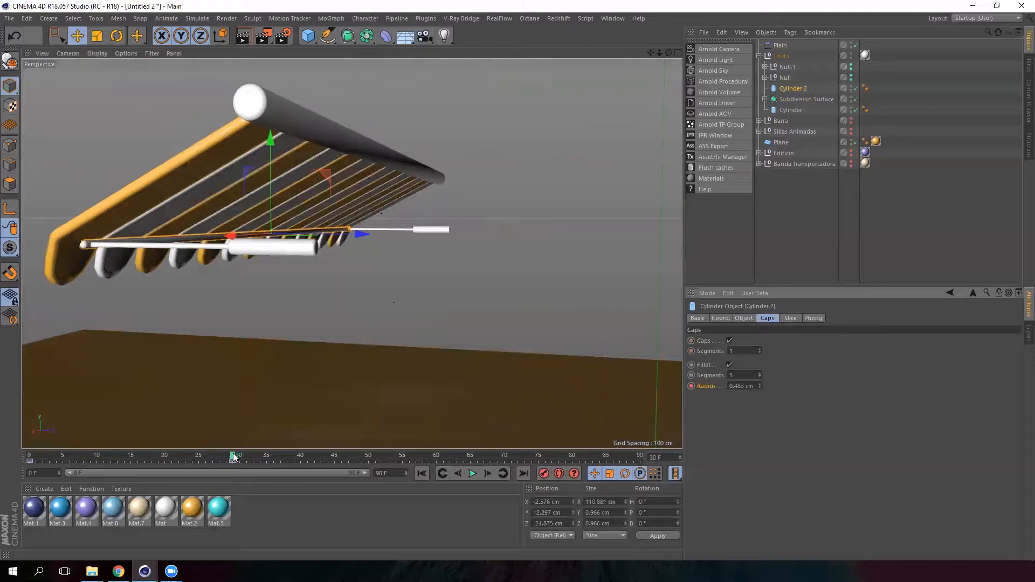
{"action": "left_click_drag", "start_coordinate": [233, 457], "coordinate": [28, 457]}
{"action": "left_click_drag", "start_coordinate": [747, 386], "coordinate": [693, 379]}
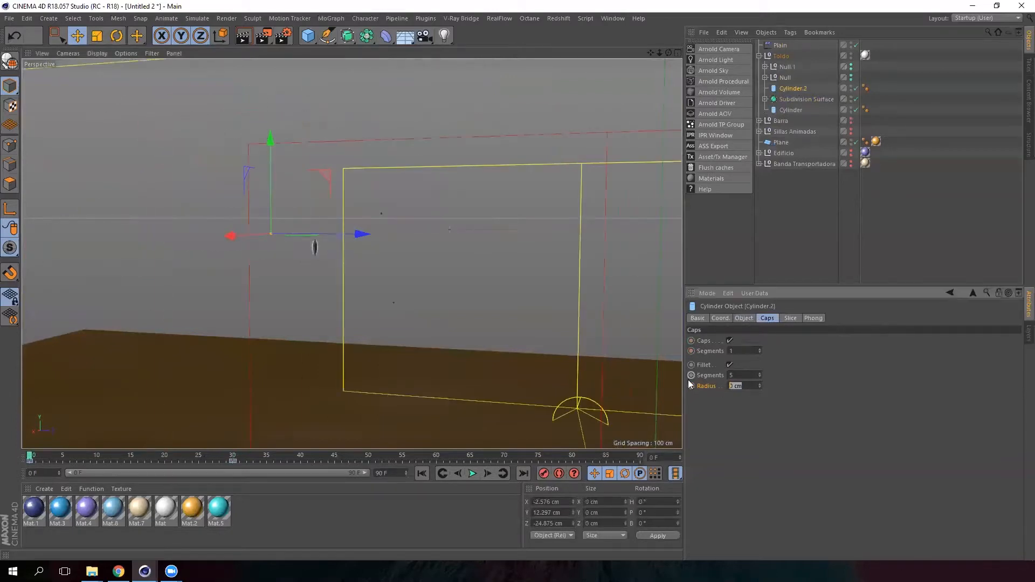
{"action": "left_click", "coordinate": [690, 384], "text": "ctrl"}
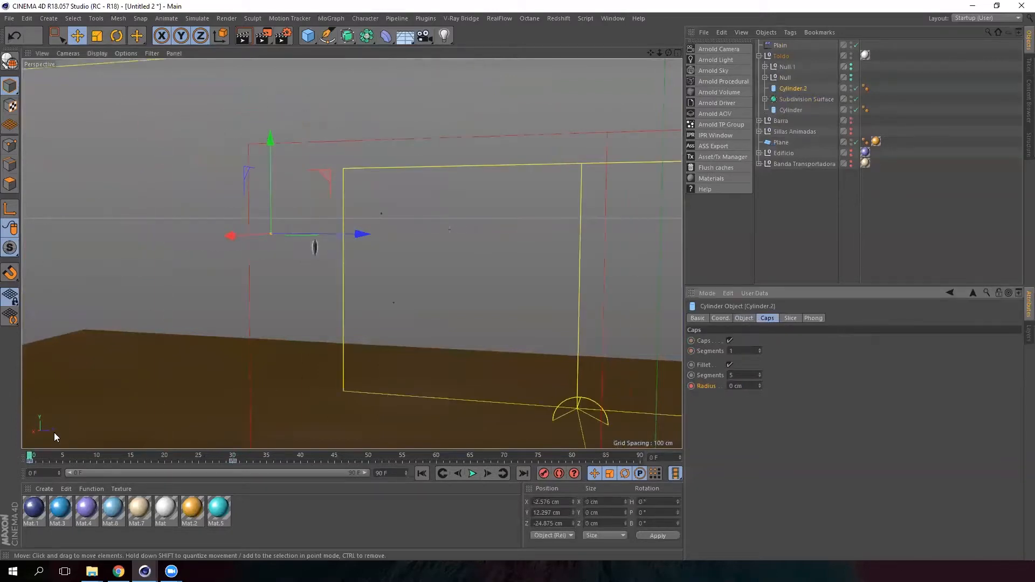
Move the Plain effector into the Toldo group and collapse the group
{"action": "scroll", "coordinate": [380, 252], "scroll_direction": "down", "scroll_amount": 2}
{"action": "scroll", "coordinate": [380, 252], "scroll_direction": "down", "scroll_amount": 2}
{"action": "left_click_drag", "start_coordinate": [314, 293], "coordinate": [391, 293], "text": "alt"}
{"action": "middle_click_drag", "start_coordinate": [390, 293], "coordinate": [359, 274], "text": "alt"}
{"action": "scroll", "coordinate": [359, 274], "scroll_direction": "down", "scroll_amount": 2}
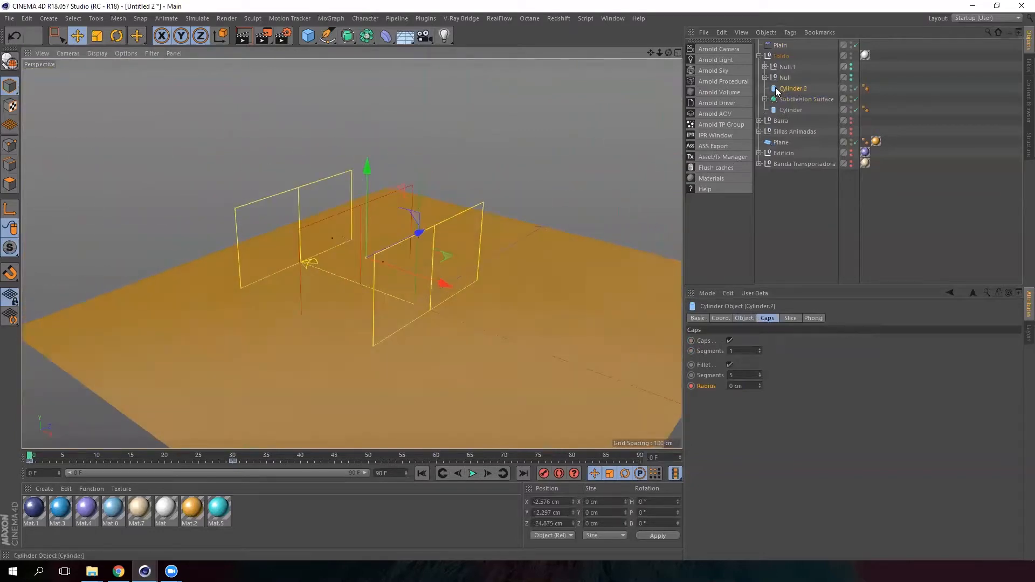
{"action": "left_click", "coordinate": [760, 56]}
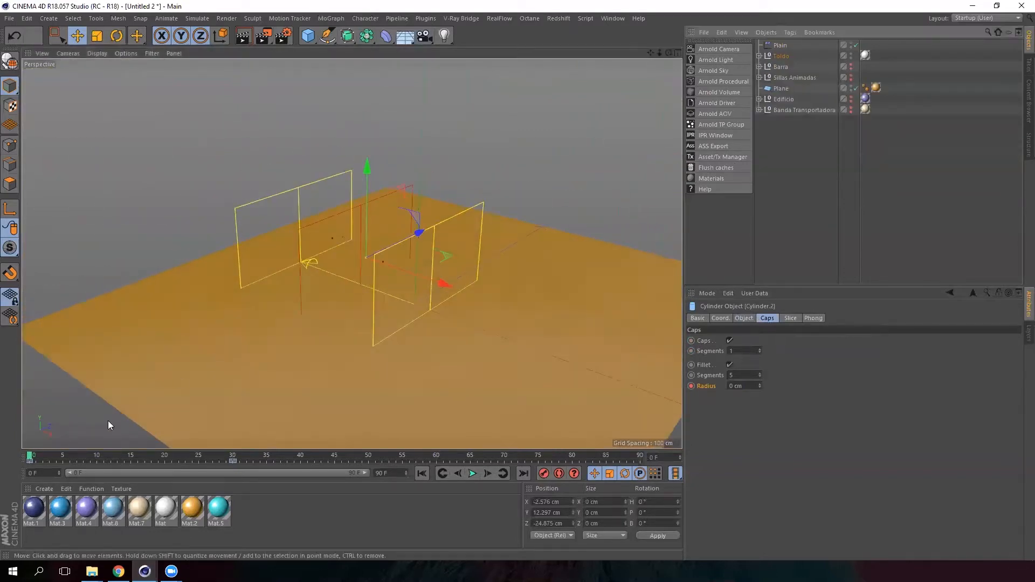
{"action": "left_click", "coordinate": [759, 56]}
{"action": "left_click_drag", "start_coordinate": [784, 45], "coordinate": [785, 60]}
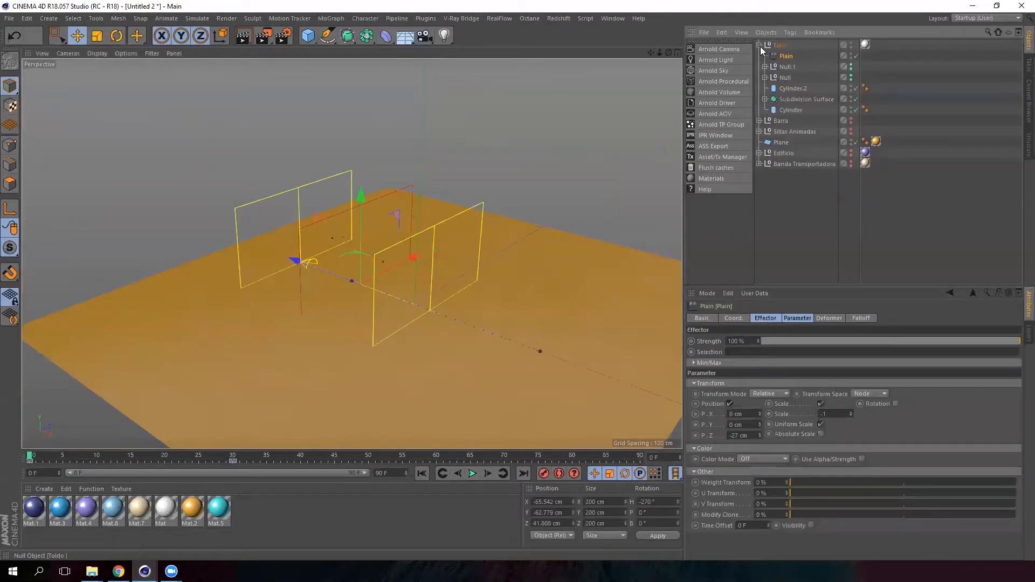
{"action": "left_click", "coordinate": [760, 47]}
Set the timeline's end to frame 40 and play the awning animation from frame 0
{"action": "mouse_move", "coordinate": [29, 459]}
{"action": "left_mouse_down"}
{"action": "mouse_move", "coordinate": [176, 465]}
{"action": "mouse_move", "coordinate": [25, 460]}
{"action": "left_mouse_up"}
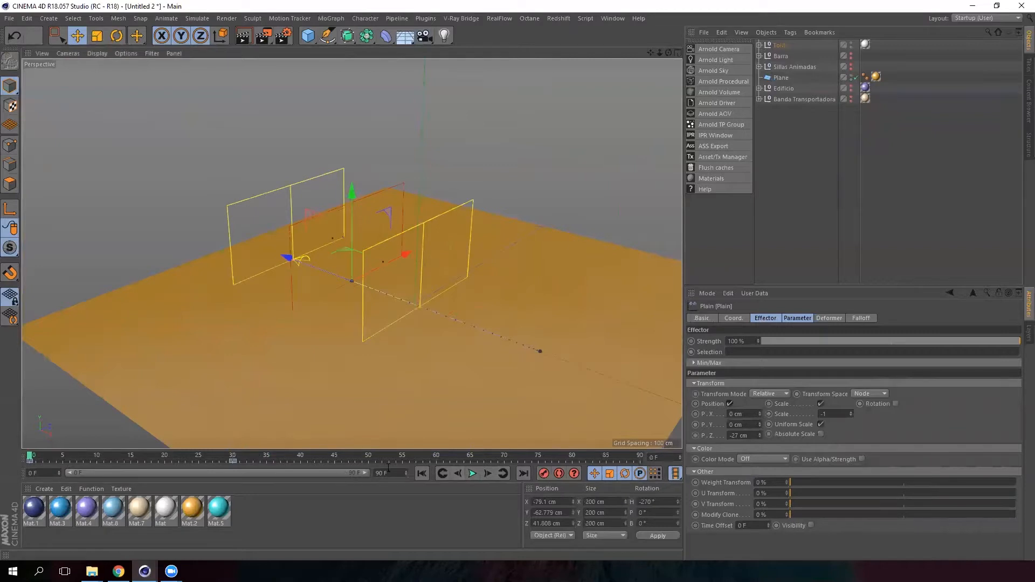
{"action": "type", "text": "40"}
{"action": "key", "text": "Return"}
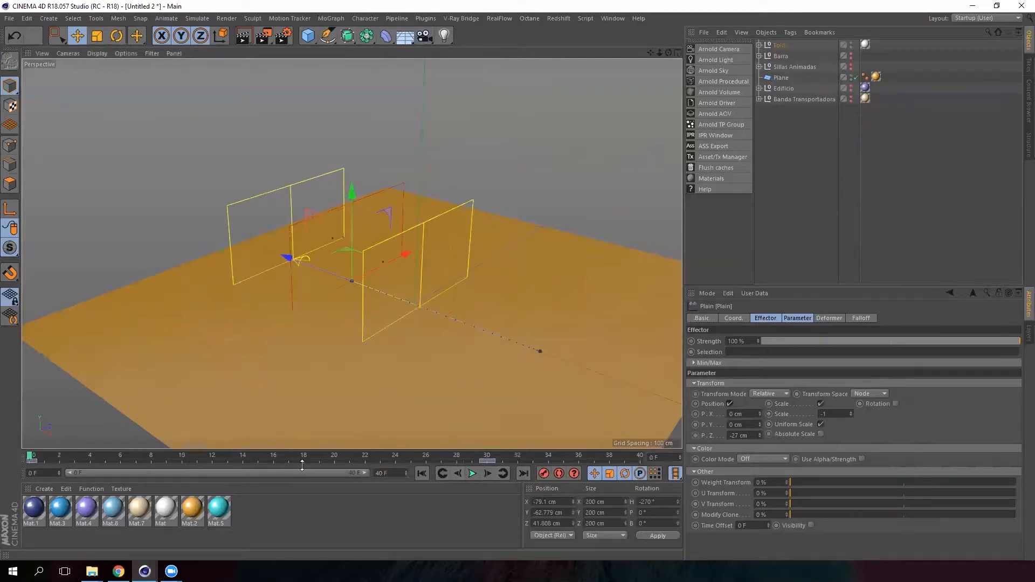
{"action": "left_click", "coordinate": [472, 474]}
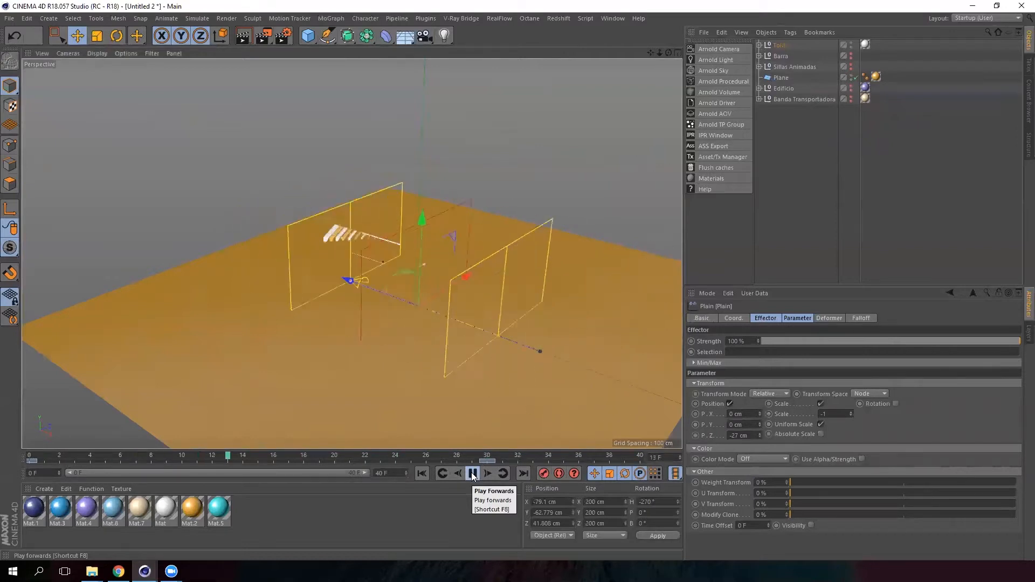
{"action": "left_click", "coordinate": [473, 473]}
Unhide the Edificio, Sillas Animadas and Banda Transportadora groups
{"action": "left_click", "coordinate": [851, 87]}
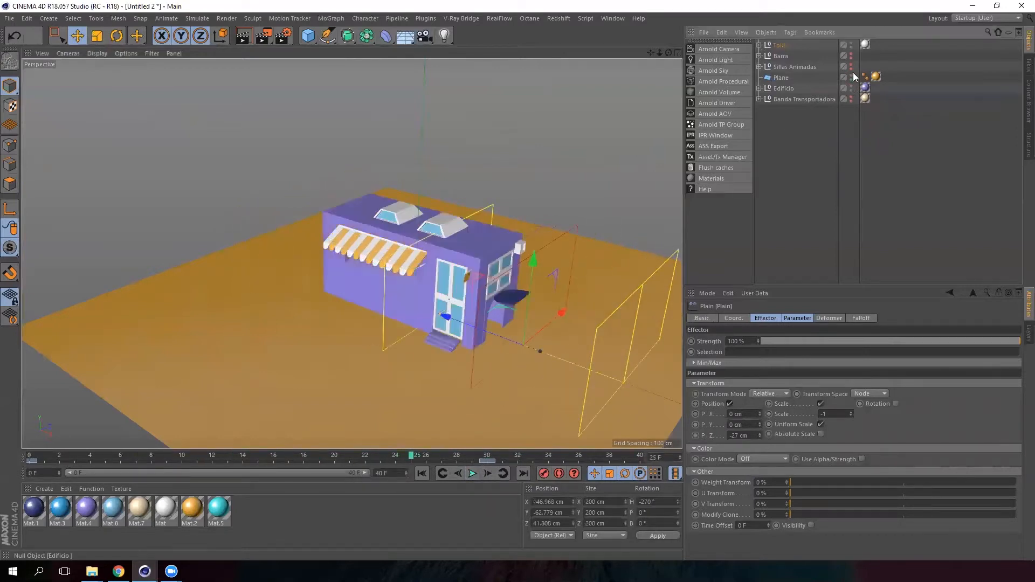
{"action": "left_click", "coordinate": [851, 65]}
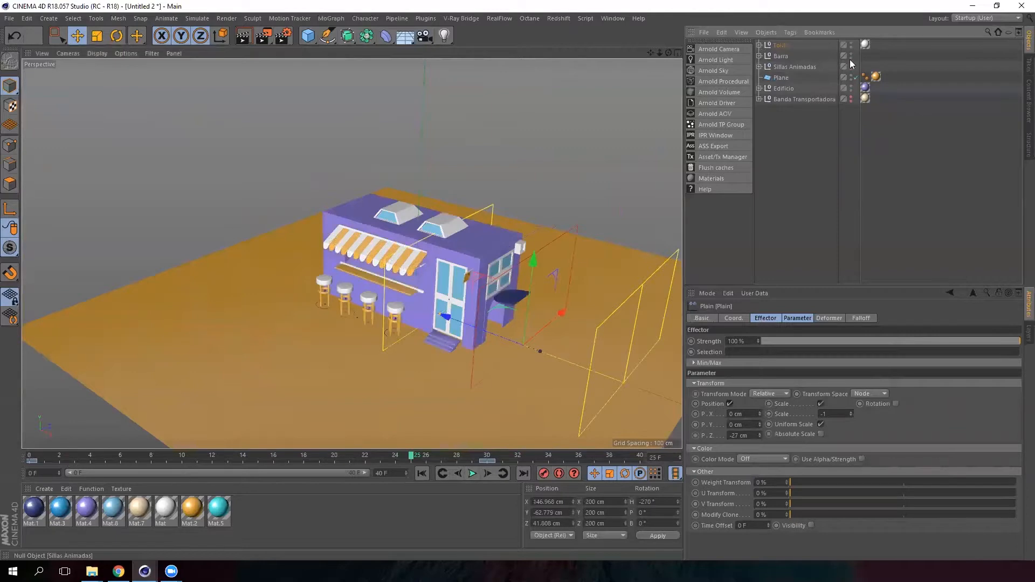
{"action": "left_click", "coordinate": [852, 99]}
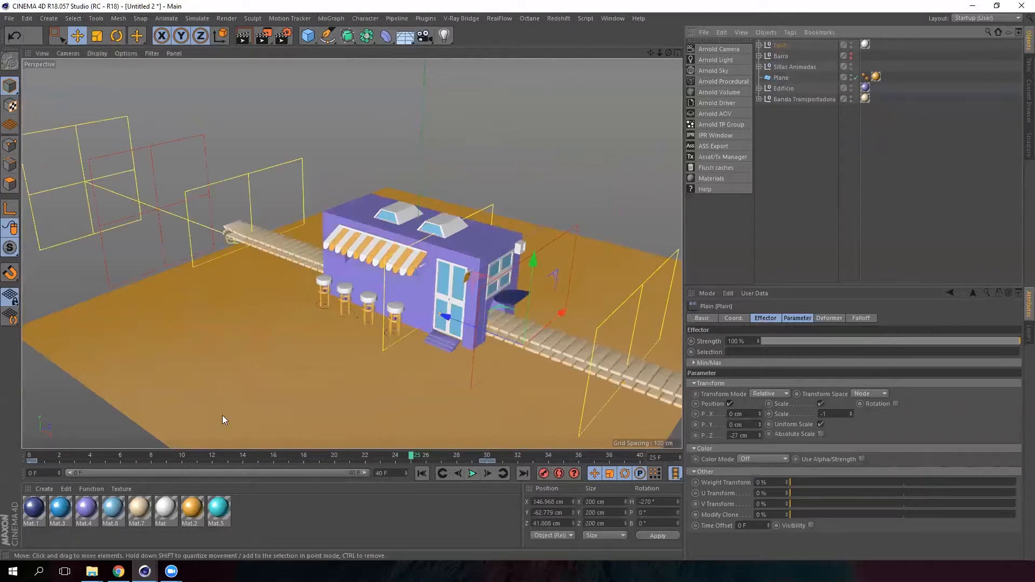
Play the combined animation of building, awning, stools and conveyor from frame 0 and examine it
{"action": "left_click_drag", "start_coordinate": [33, 457], "coordinate": [3, 457]}
{"action": "middle_click_drag", "start_coordinate": [461, 331], "coordinate": [423, 312], "text": "alt"}
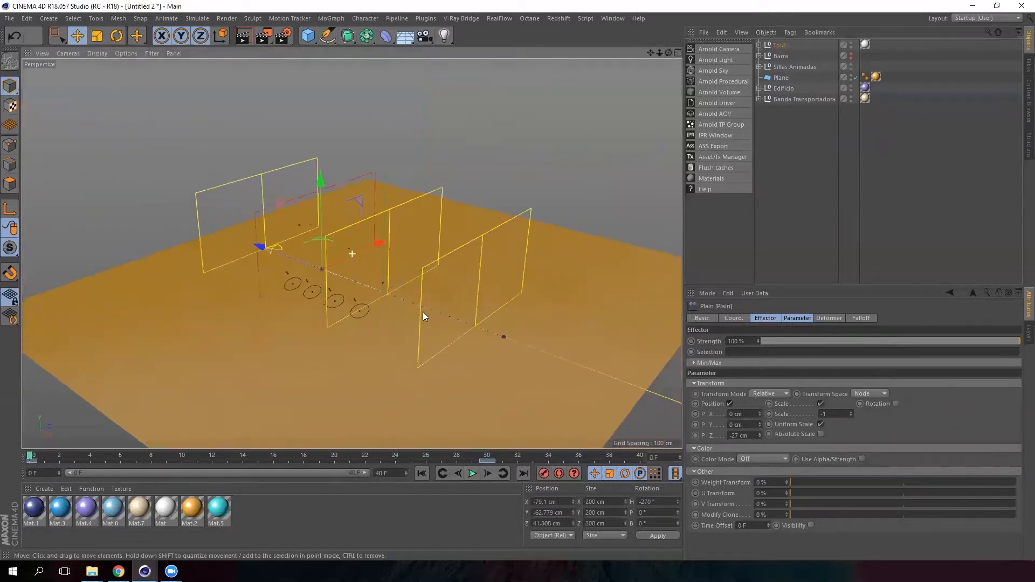
{"action": "left_click_drag", "start_coordinate": [397, 319], "coordinate": [396, 359], "text": "alt"}
{"action": "left_click", "coordinate": [473, 474]}
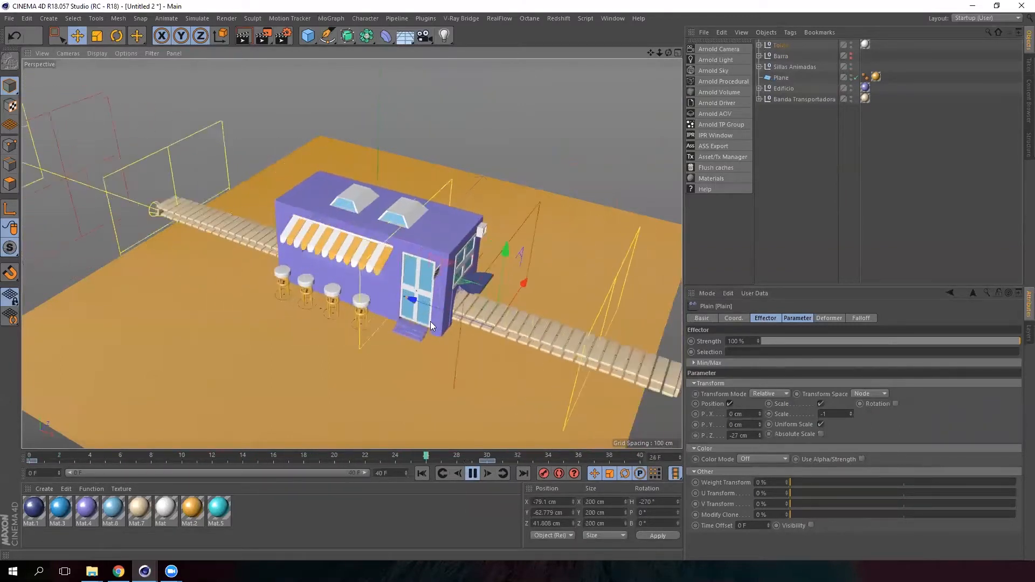
{"action": "left_click", "coordinate": [474, 474]}
Unhide and expand the Barra group, select its white Cylinder.1, and keyframe the cylinder's radius and height at frame 30
{"action": "left_click_drag", "start_coordinate": [441, 459], "coordinate": [579, 410]}
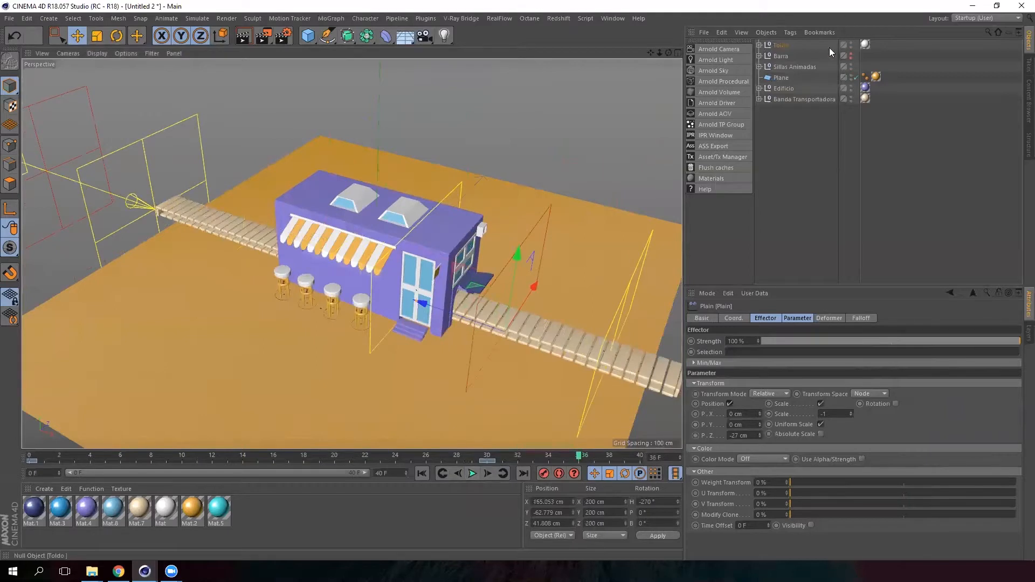
{"action": "left_click", "coordinate": [759, 55]}
{"action": "left_click", "coordinate": [312, 245]}
{"action": "scroll", "coordinate": [312, 245], "scroll_direction": "up", "scroll_amount": 10}
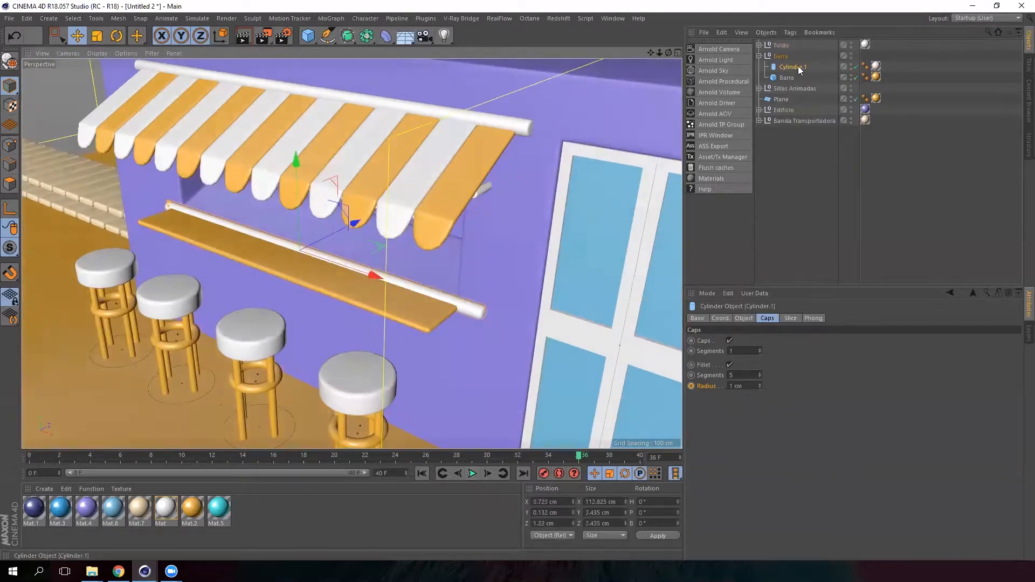
{"action": "left_click", "coordinate": [743, 318]}
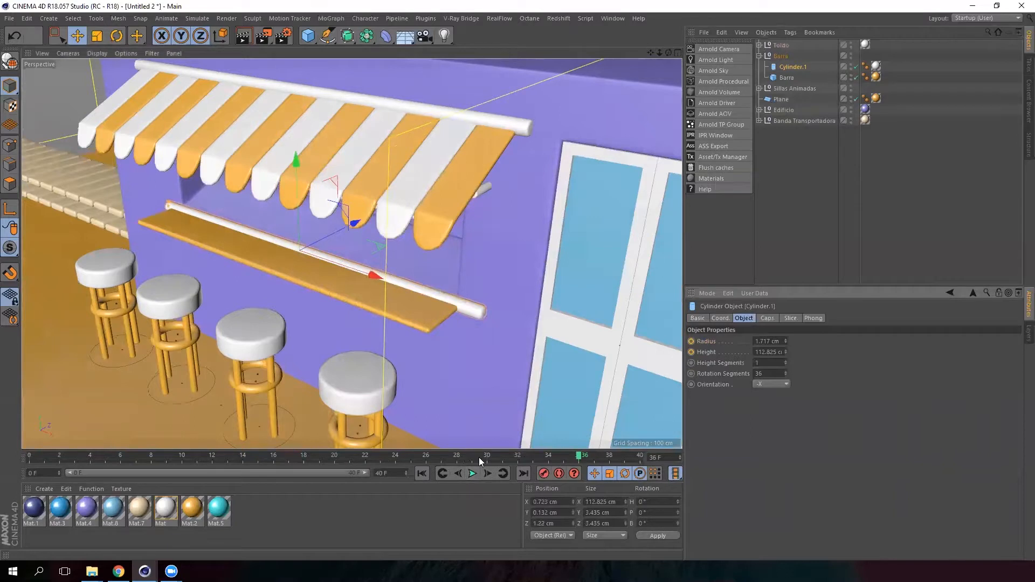
{"action": "left_click", "coordinate": [691, 340], "text": "ctrl"}
{"action": "left_click", "coordinate": [691, 352], "text": "ctrl"}
Keyframe Cylinder.1's radius and height at 0 cm on frame 0
{"action": "left_click_drag", "start_coordinate": [487, 456], "coordinate": [23, 447]}
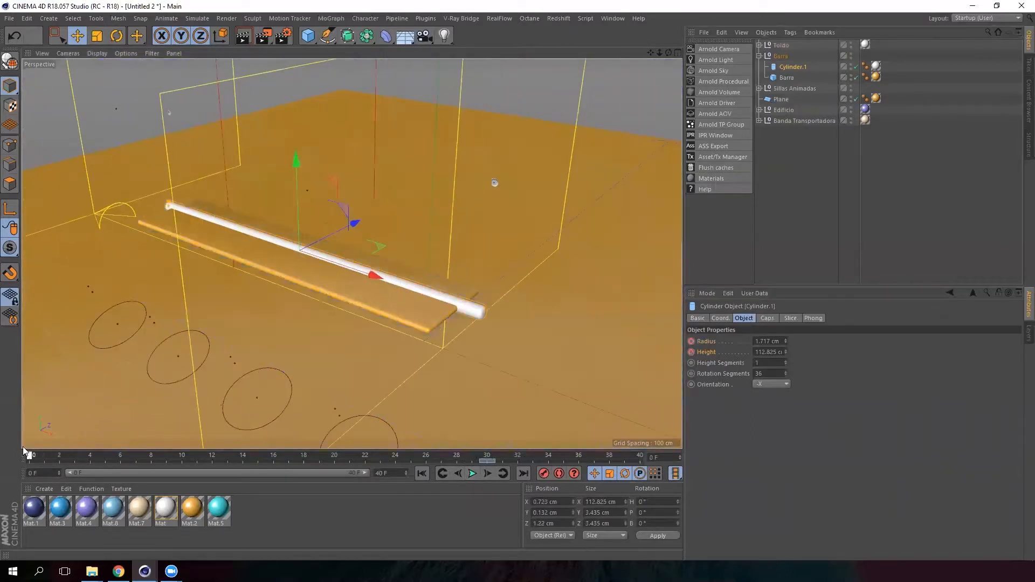
{"action": "left_click_drag", "start_coordinate": [782, 341], "coordinate": [584, 342]}
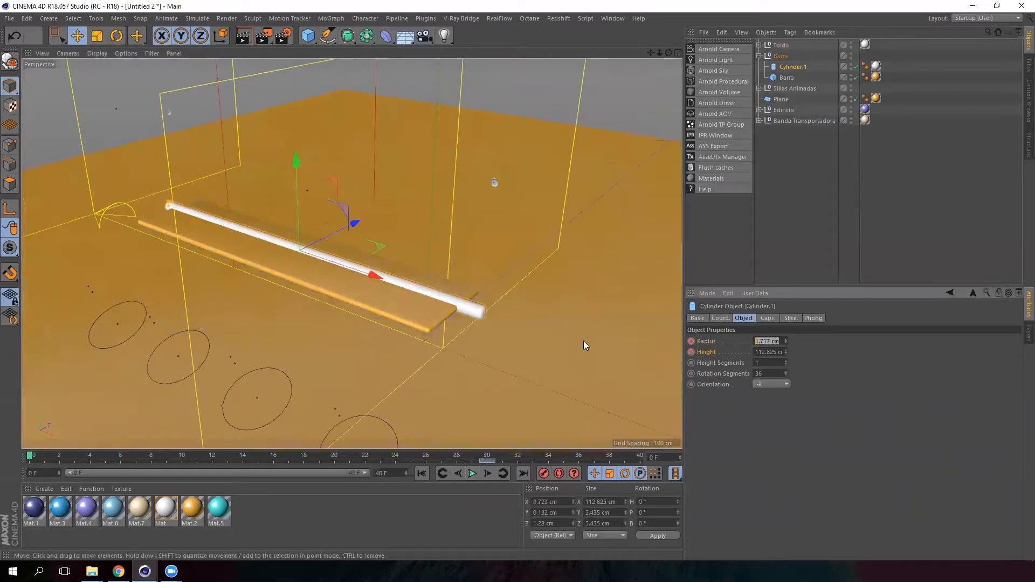
{"action": "type", "text": "0"}
{"action": "key", "text": "Return"}
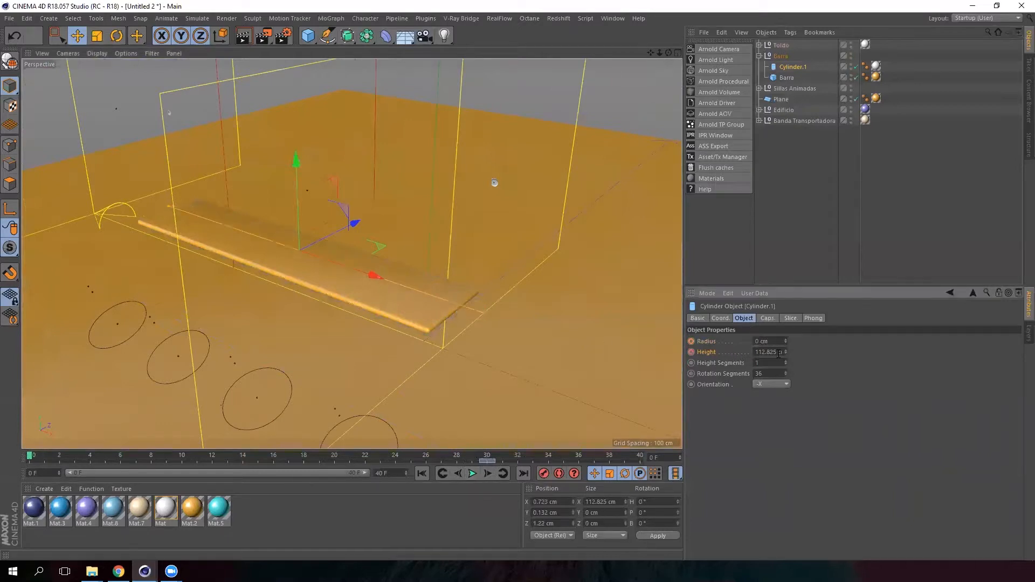
{"action": "type", "text": "0"}
{"action": "key", "text": "Return"}
{"action": "left_click", "coordinate": [692, 341], "text": "ctrl"}
Keyframe Cylinder.1's cap fillet radius at 0.4 cm and shift that key from frame 28 to frame 30
{"action": "left_click_drag", "start_coordinate": [30, 459], "coordinate": [457, 457]}
{"action": "left_click", "coordinate": [768, 319]}
{"action": "left_click_drag", "start_coordinate": [723, 385], "coordinate": [640, 391]}
{"action": "type", "text": "0.4"}
{"action": "key", "text": "Return"}
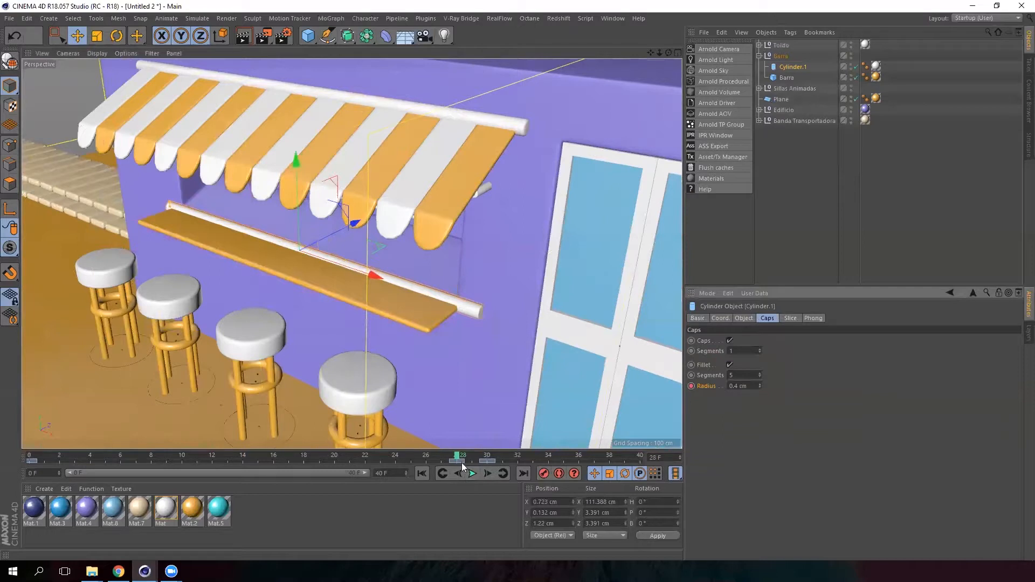
{"action": "left_click", "coordinate": [484, 463]}
{"action": "left_click", "coordinate": [484, 458]}
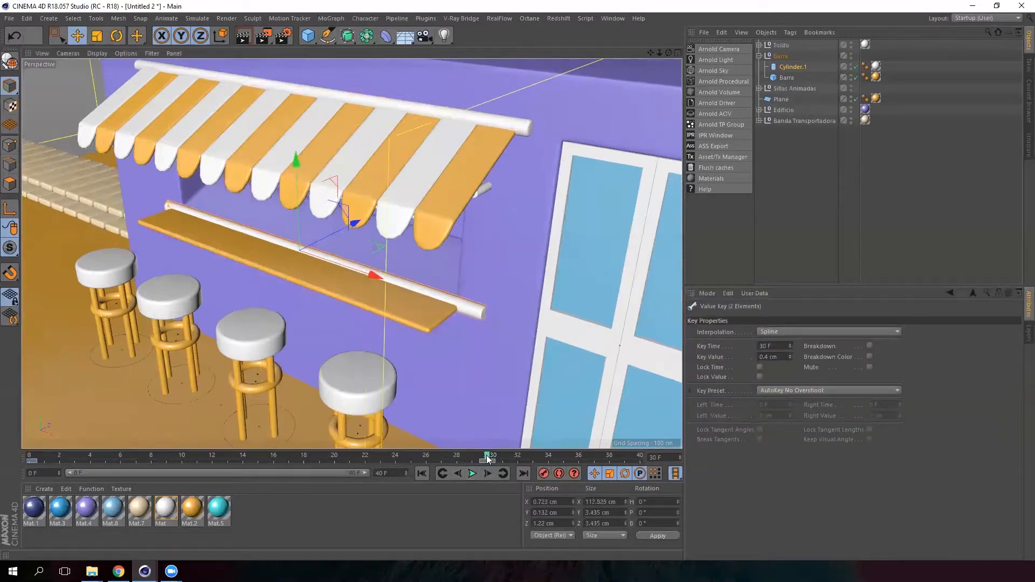
Keyframe Cylinder.1's cap fillet radius at 0 cm on frame 0
{"action": "left_click_drag", "start_coordinate": [487, 458], "coordinate": [28, 478]}
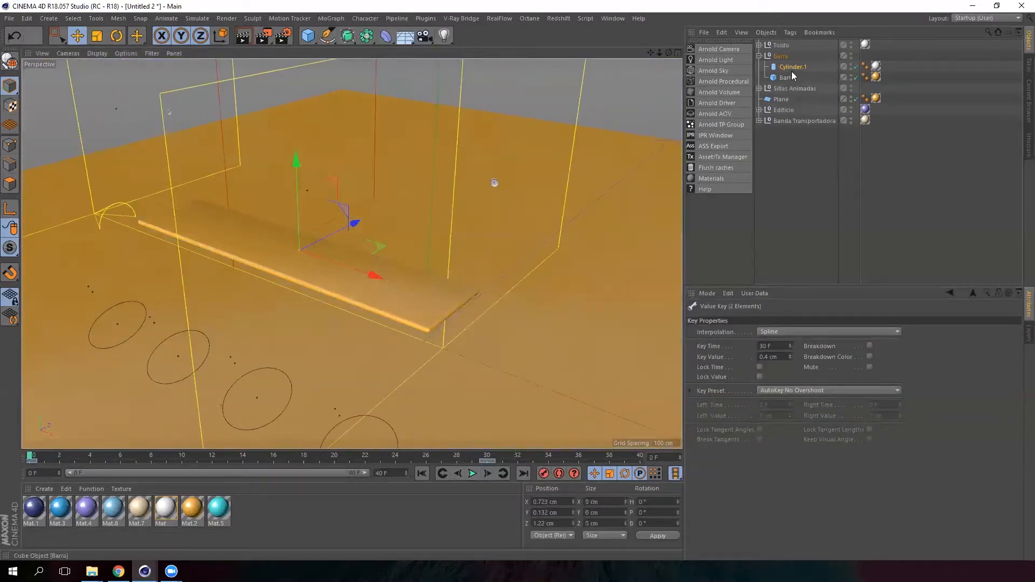
{"action": "left_click", "coordinate": [791, 69]}
{"action": "left_click", "coordinate": [746, 387]}
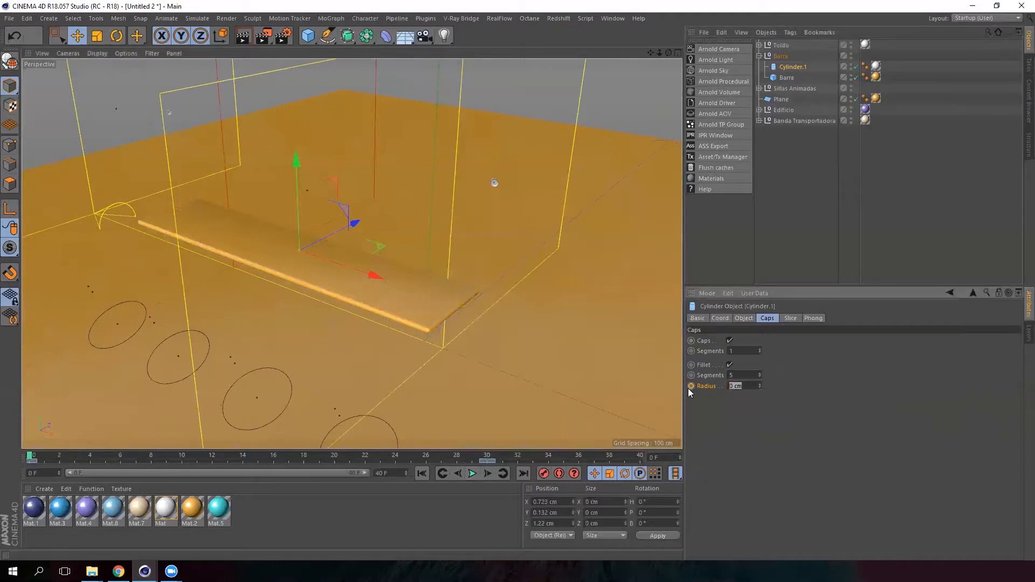
Select the orange Barra board and keyframe its X, Y and Z sizes at frame 30
{"action": "left_click_drag", "start_coordinate": [32, 458], "coordinate": [471, 362]}
{"action": "left_click", "coordinate": [430, 318]}
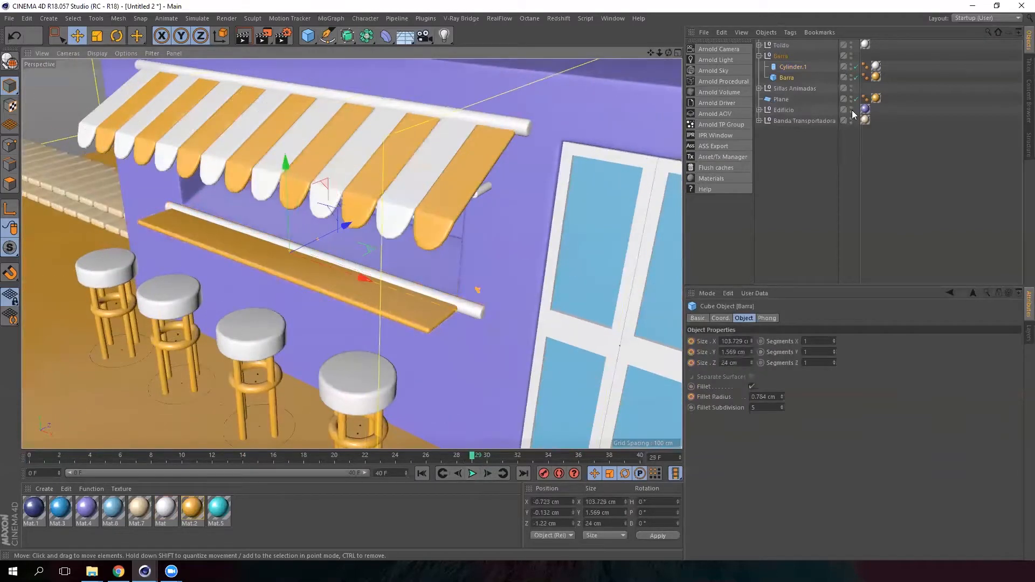
{"action": "left_click_drag", "start_coordinate": [339, 296], "coordinate": [303, 277], "text": "alt"}
{"action": "left_click_drag", "start_coordinate": [475, 457], "coordinate": [491, 460]}
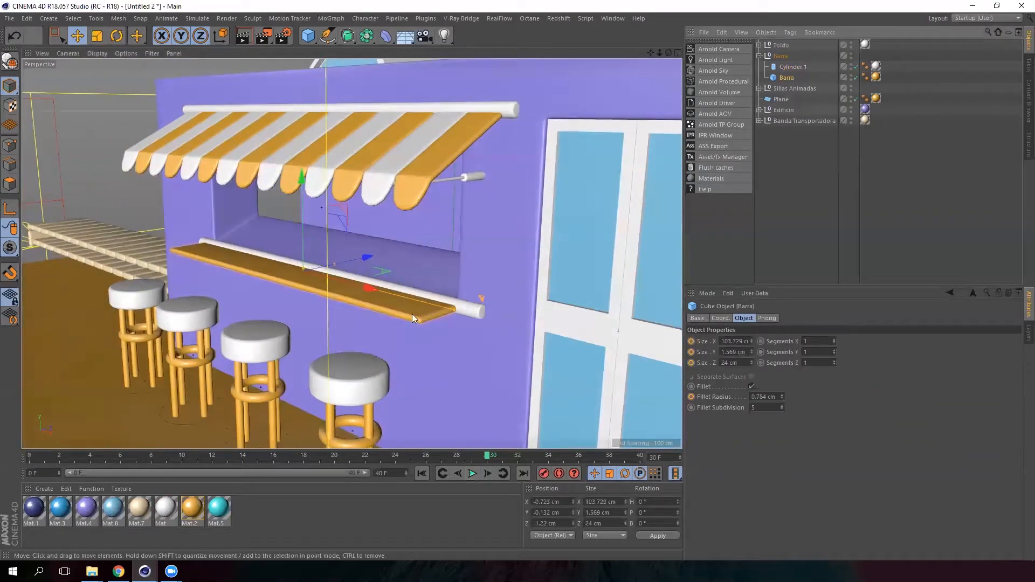
{"action": "scroll", "coordinate": [377, 262], "scroll_direction": "down", "scroll_amount": 3}
{"action": "scroll", "coordinate": [416, 297], "scroll_direction": "up", "scroll_amount": 3}
{"action": "scroll", "coordinate": [432, 312], "scroll_direction": "up", "scroll_amount": 5}
{"action": "scroll", "coordinate": [395, 318], "scroll_direction": "down", "scroll_amount": 1}
{"action": "scroll", "coordinate": [402, 312], "scroll_direction": "down", "scroll_amount": 6}
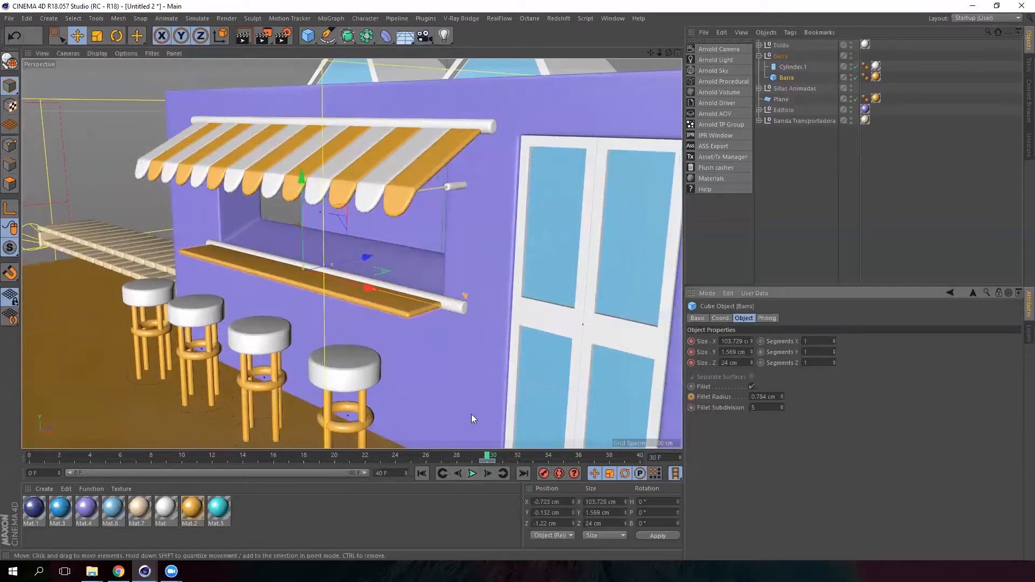
Keyframe the Barra board's X, Y and Z sizes at 0 cm on frame 0
{"action": "left_click_drag", "start_coordinate": [487, 457], "coordinate": [2, 431]}
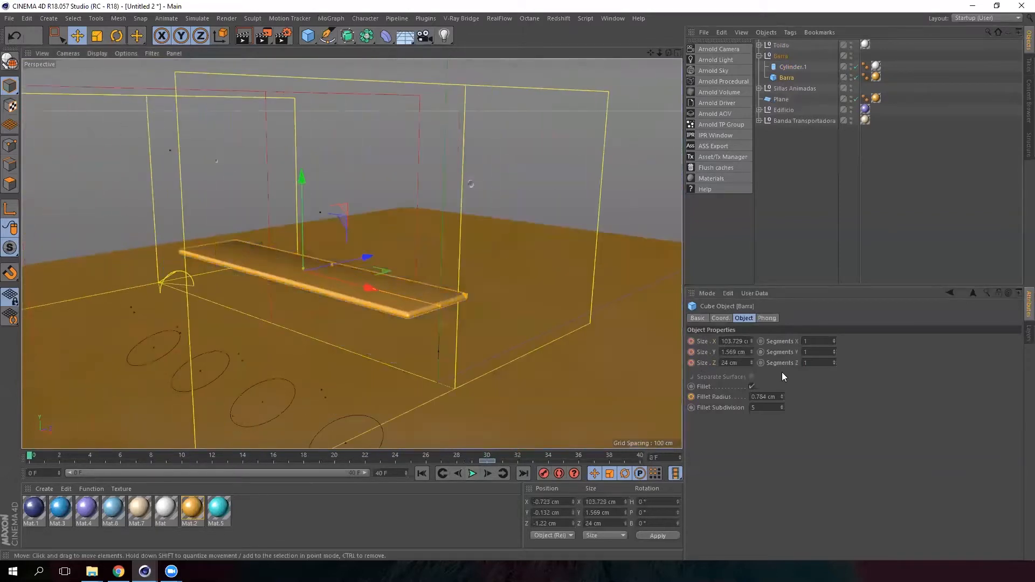
{"action": "mouse_move", "coordinate": [752, 352]}
{"action": "left_mouse_down"}
{"action": "mouse_move", "coordinate": [743, 404]}
{"action": "mouse_move", "coordinate": [753, 336]}
{"action": "left_mouse_up"}
{"action": "key", "text": "ctrl+z"}
{"action": "type", "text": "0"}
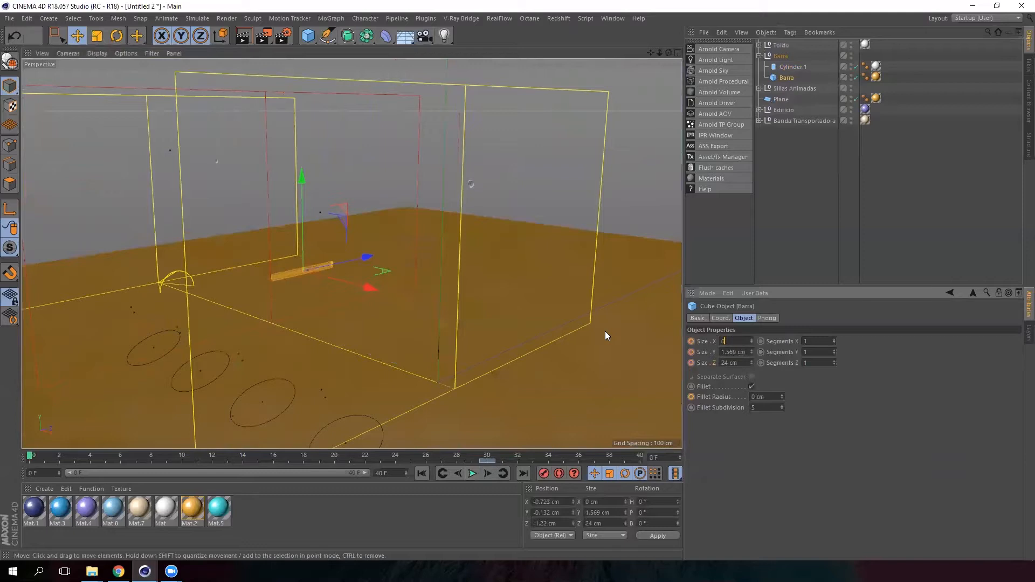
{"action": "key", "text": "Return"}
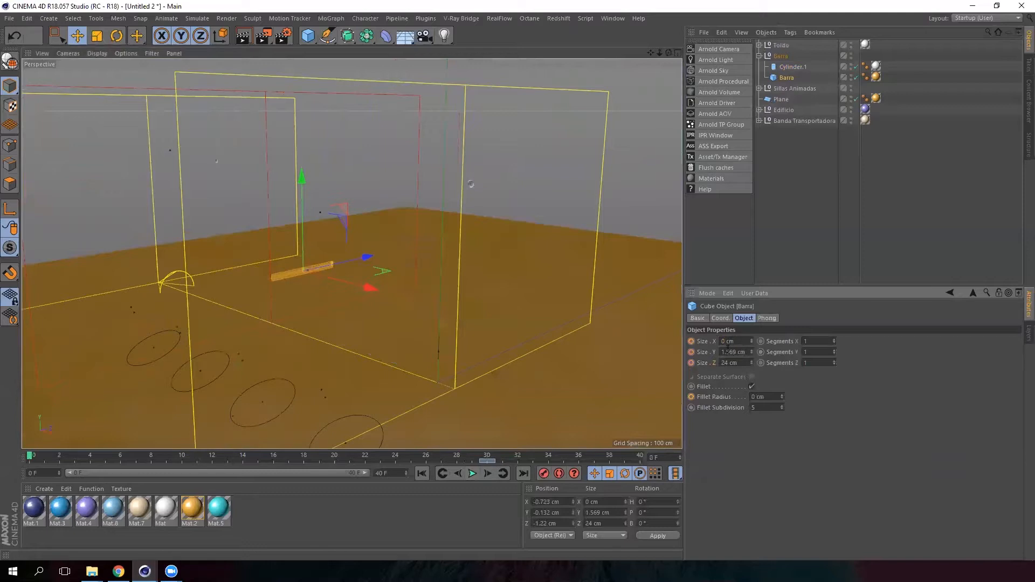
{"action": "type", "text": "0"}
{"action": "key", "text": "Return"}
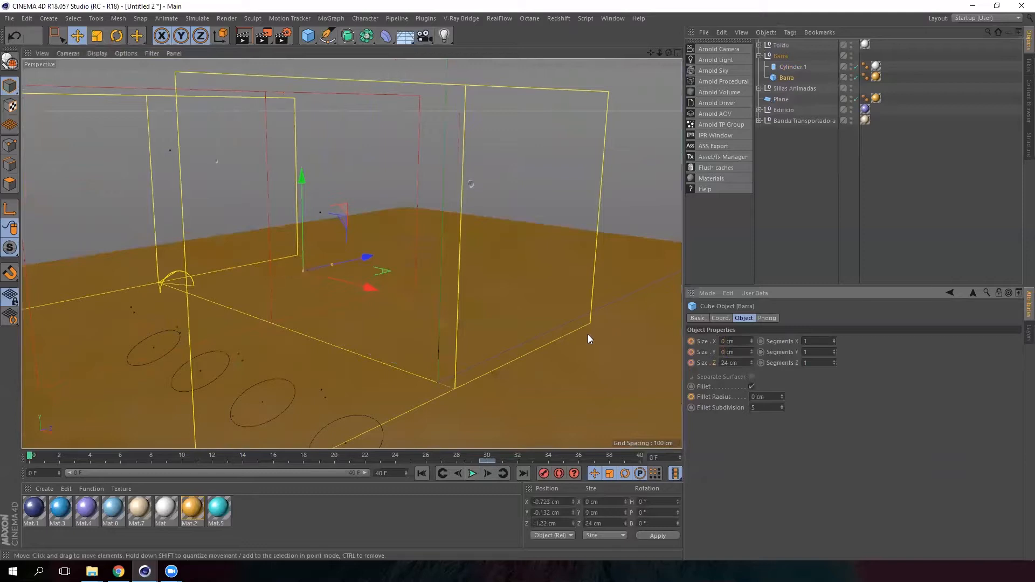
{"action": "type", "text": "0"}
{"action": "key", "text": "Return"}
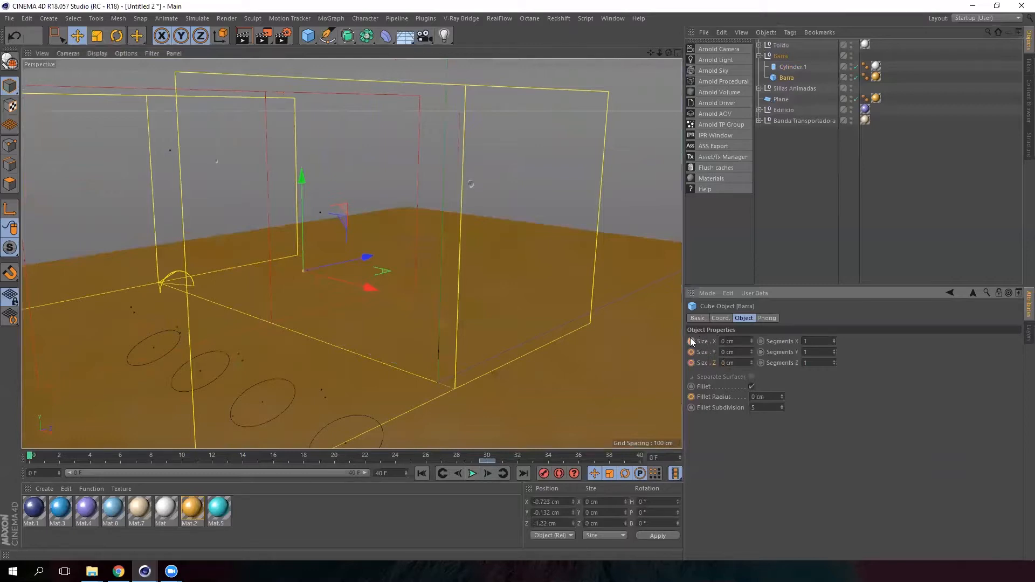
Keyframe the Barra board's fillet radius at 0.6 cm on frame 30 and at 0 cm on frame 0
{"action": "left_click_drag", "start_coordinate": [31, 458], "coordinate": [487, 457]}
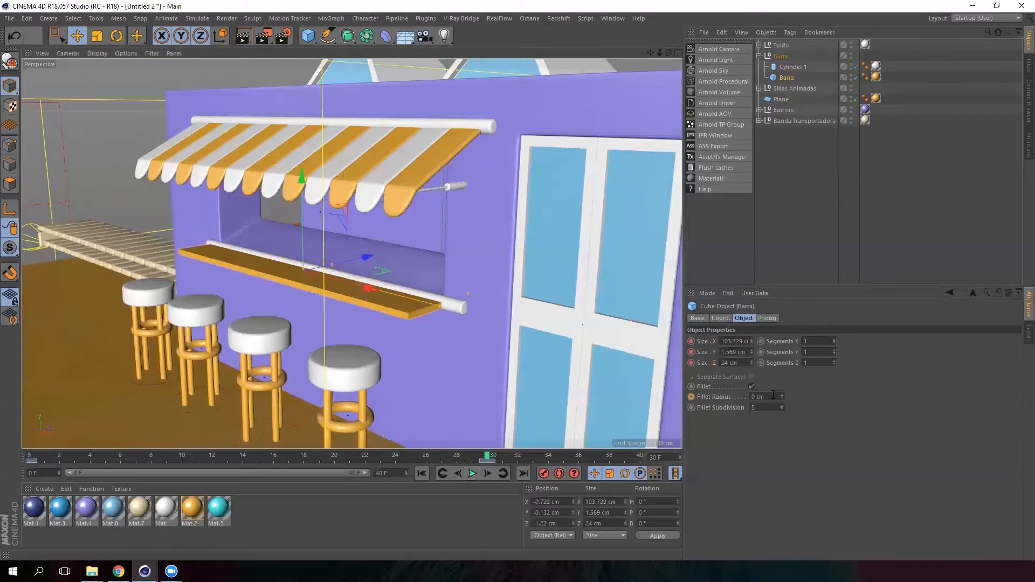
{"action": "left_click_drag", "start_coordinate": [773, 396], "coordinate": [659, 385]}
{"action": "type", "text": "0.6"}
{"action": "key", "text": "Return"}
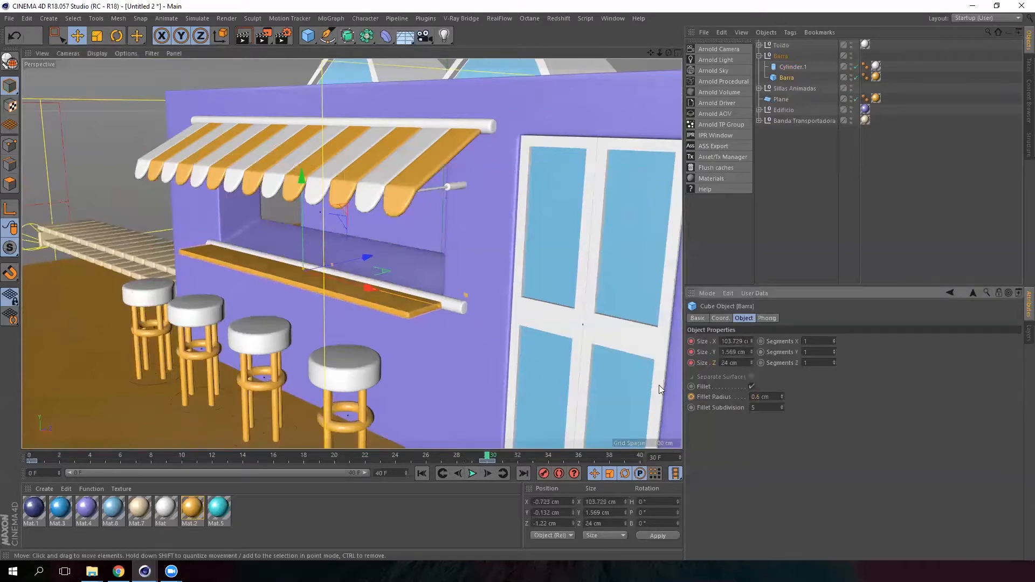
{"action": "left_click_drag", "start_coordinate": [479, 457], "coordinate": [31, 456]}
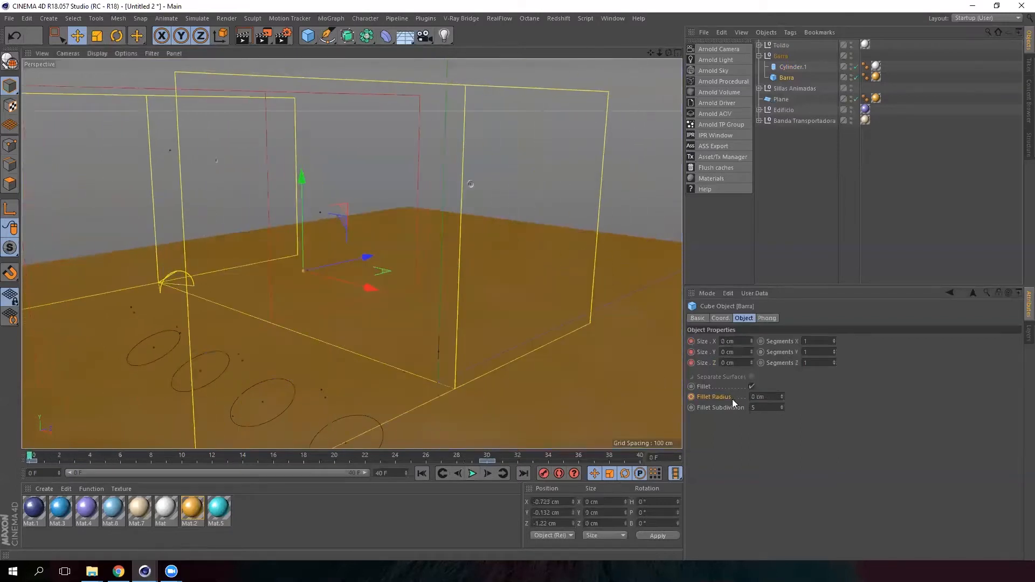
{"action": "left_click", "coordinate": [692, 398]}
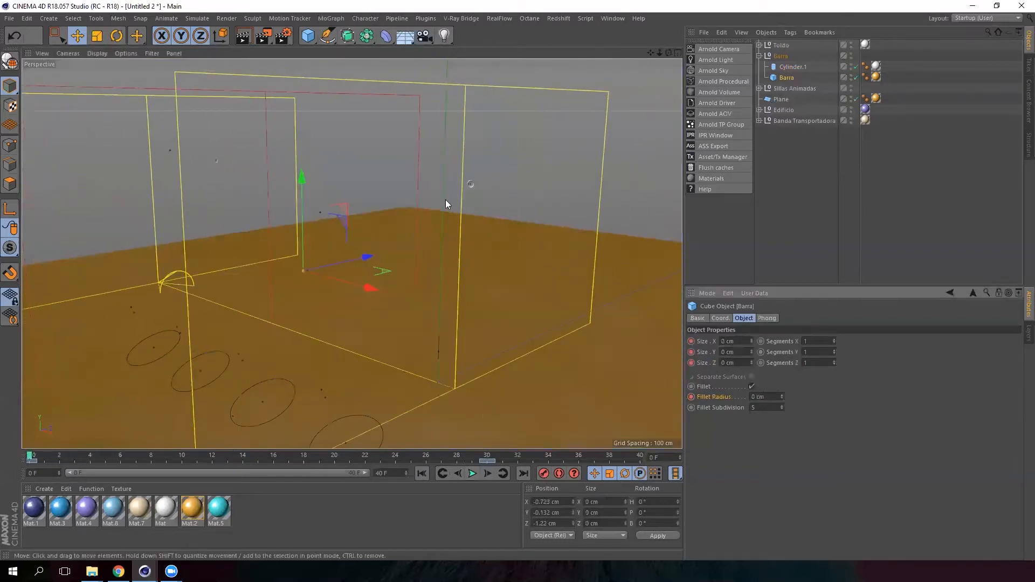
Play and scrub the animation from afar and close up to examine how the bar counter grows
{"action": "right_click_drag", "start_coordinate": [450, 195], "coordinate": [388, 252], "text": "alt"}
{"action": "mouse_move", "coordinate": [389, 252]}
{"action": "left_mouse_down", "text": "alt"}
{"action": "mouse_move", "coordinate": [397, 305]}
{"action": "mouse_move", "coordinate": [408, 253]}
{"action": "mouse_move", "coordinate": [508, 539]}
{"action": "left_mouse_up", "text": "alt"}
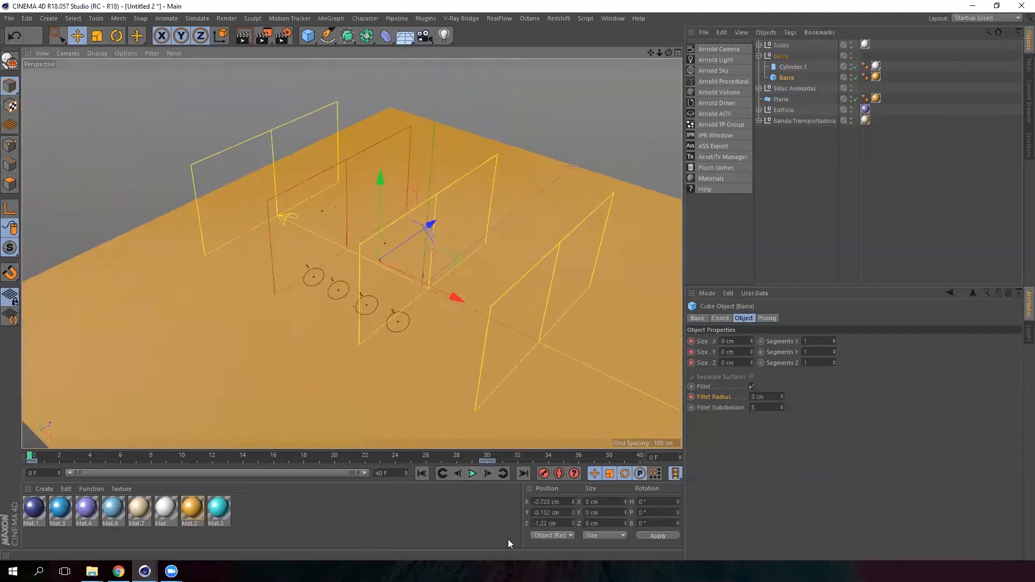
{"action": "left_click", "coordinate": [469, 479]}
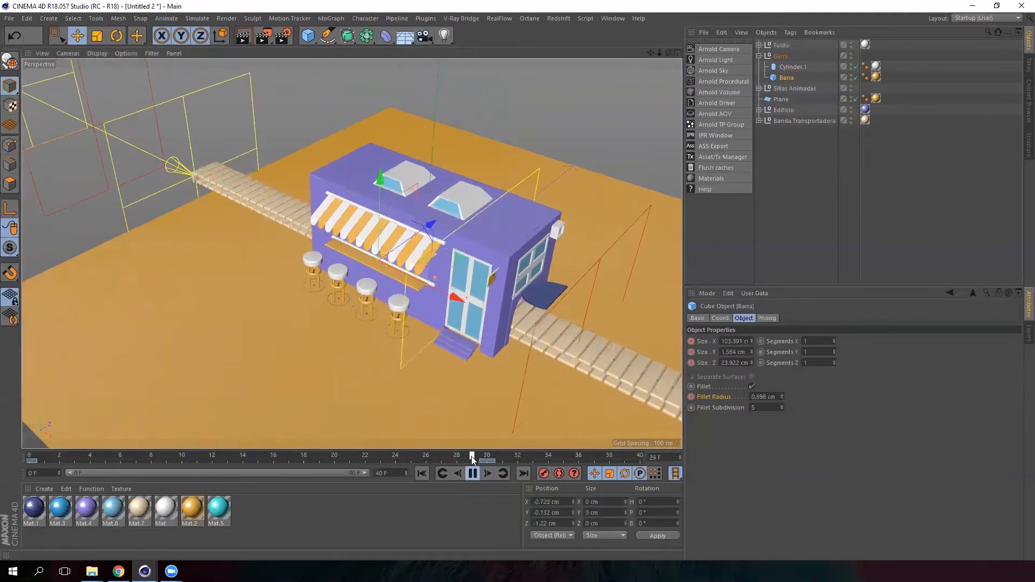
{"action": "left_click_drag", "start_coordinate": [573, 458], "coordinate": [334, 457]}
{"action": "left_click", "coordinate": [472, 473]}
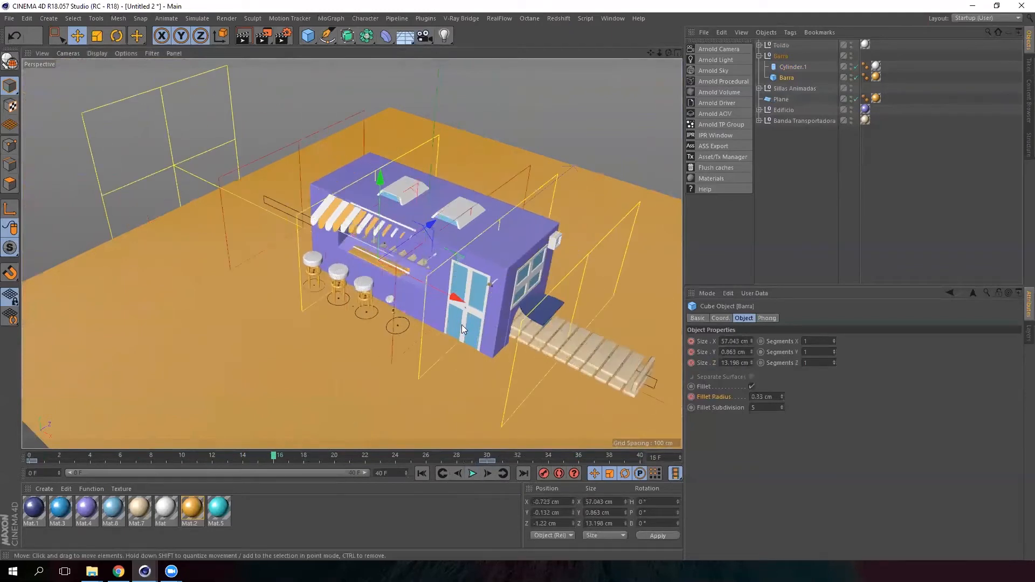
{"action": "left_click_drag", "start_coordinate": [277, 457], "coordinate": [576, 447]}
{"action": "scroll", "coordinate": [402, 263], "scroll_direction": "up", "scroll_amount": 10}
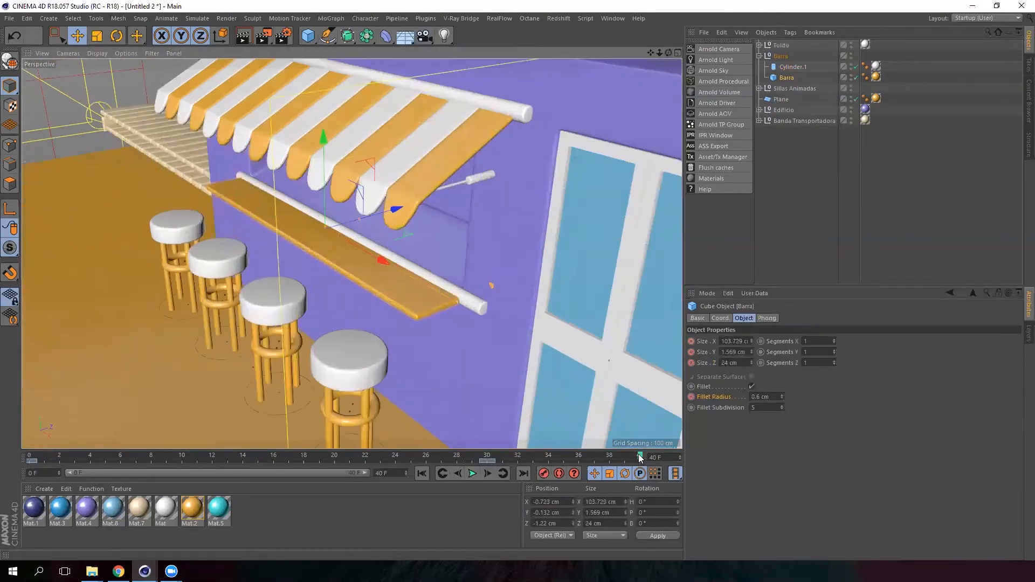
{"action": "left_click_drag", "start_coordinate": [640, 457], "coordinate": [304, 458]}
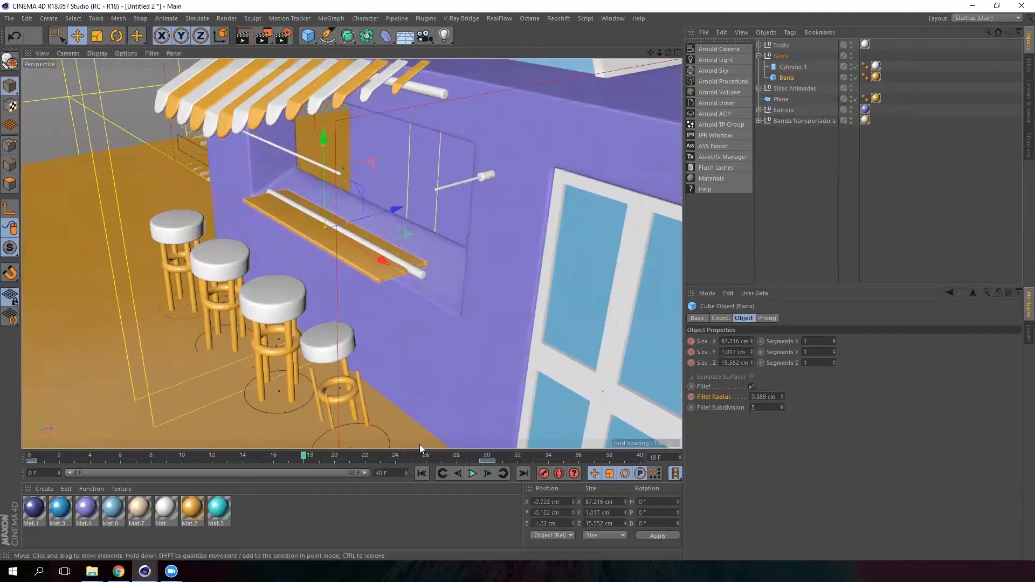
{"action": "left_click_drag", "start_coordinate": [421, 457], "coordinate": [642, 457]}
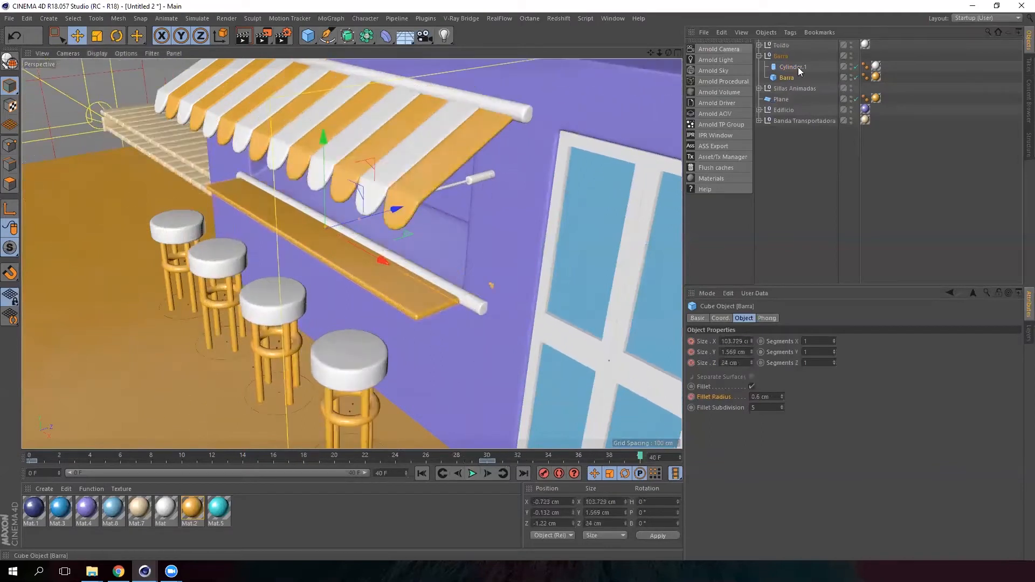
Nest the Barra group inside the Edificio group and scrub the last frames to check its motion
{"action": "left_click", "coordinate": [759, 56]}
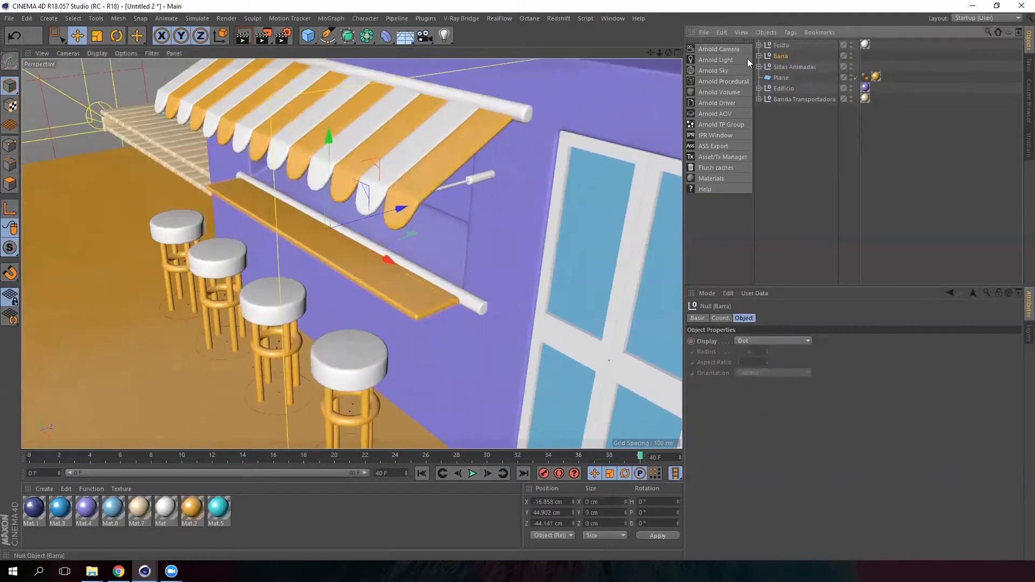
{"action": "left_click", "coordinate": [759, 88]}
{"action": "left_click", "coordinate": [766, 109]}
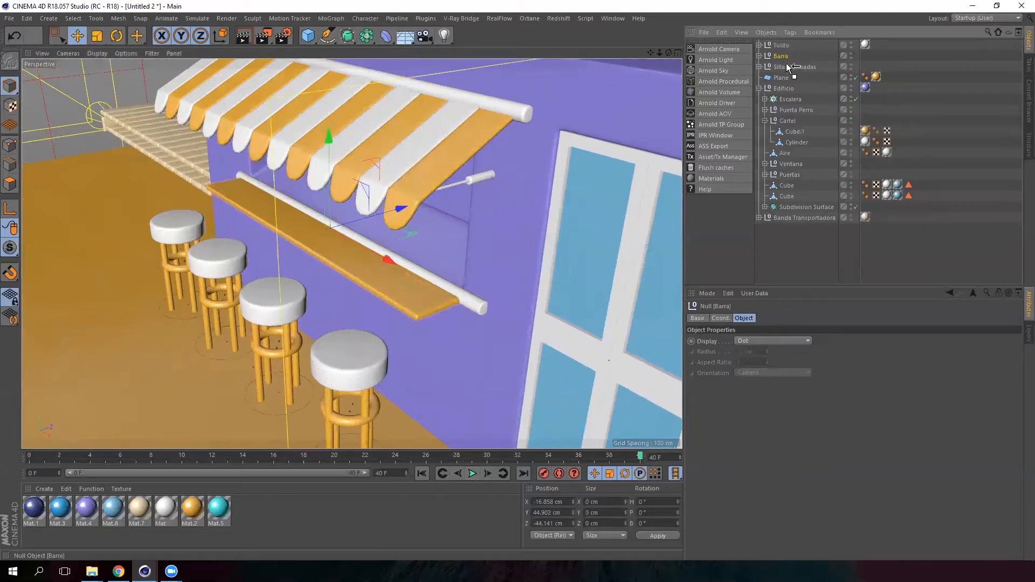
{"action": "left_click_drag", "start_coordinate": [792, 94], "coordinate": [788, 91]}
{"action": "left_click_drag", "start_coordinate": [640, 458], "coordinate": [511, 455]}
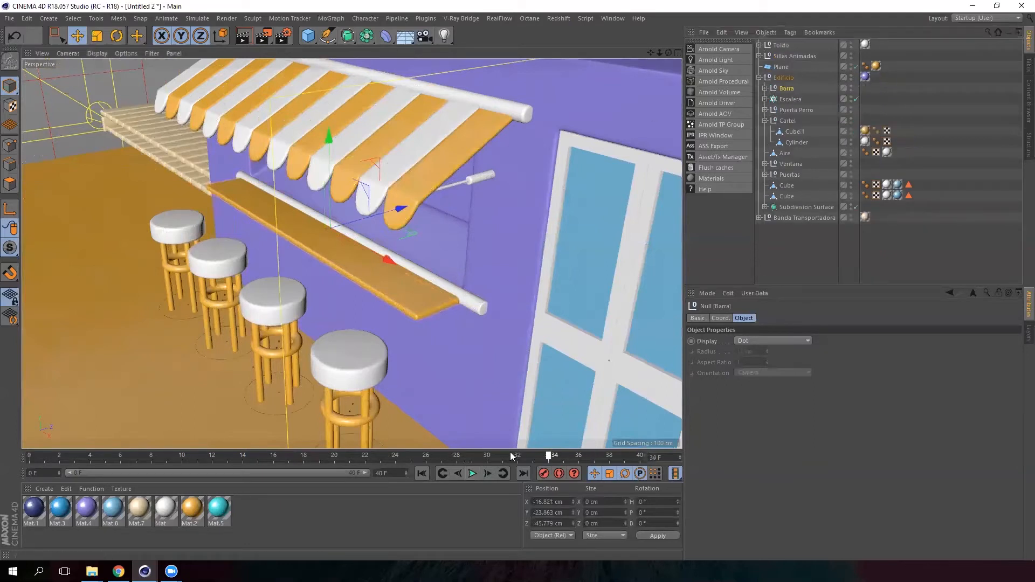
{"action": "mouse_move", "coordinate": [628, 456]}
{"action": "left_mouse_down"}
{"action": "mouse_move", "coordinate": [492, 455]}
{"action": "mouse_move", "coordinate": [643, 455]}
{"action": "left_mouse_up"}
Take the Barra group out of Edificio and scrub the timeline to compare the counter's motion
{"action": "left_click_drag", "start_coordinate": [790, 88], "coordinate": [791, 63]}
{"action": "left_click_drag", "start_coordinate": [617, 456], "coordinate": [275, 459]}
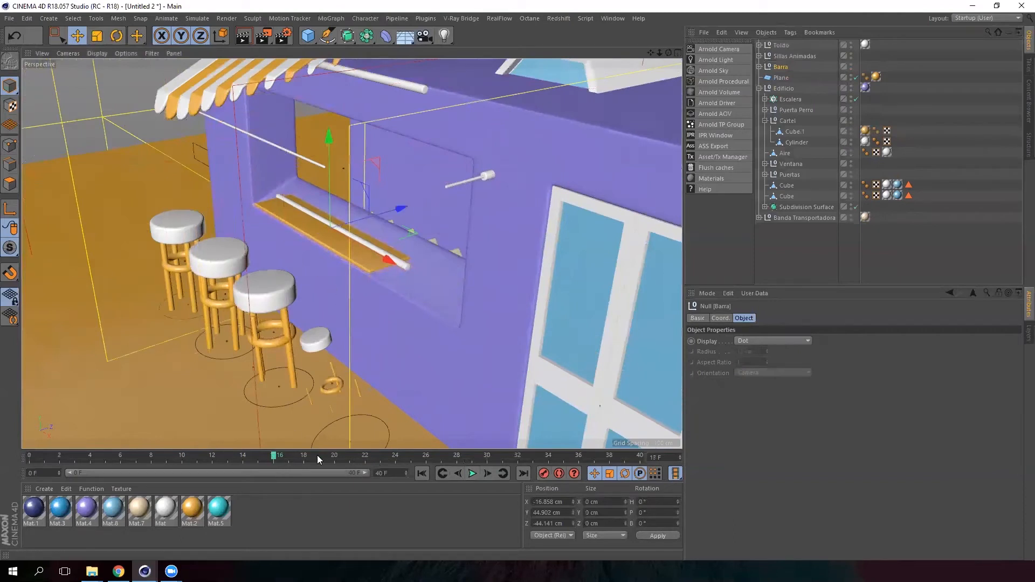
{"action": "left_click_drag", "start_coordinate": [318, 460], "coordinate": [661, 449]}
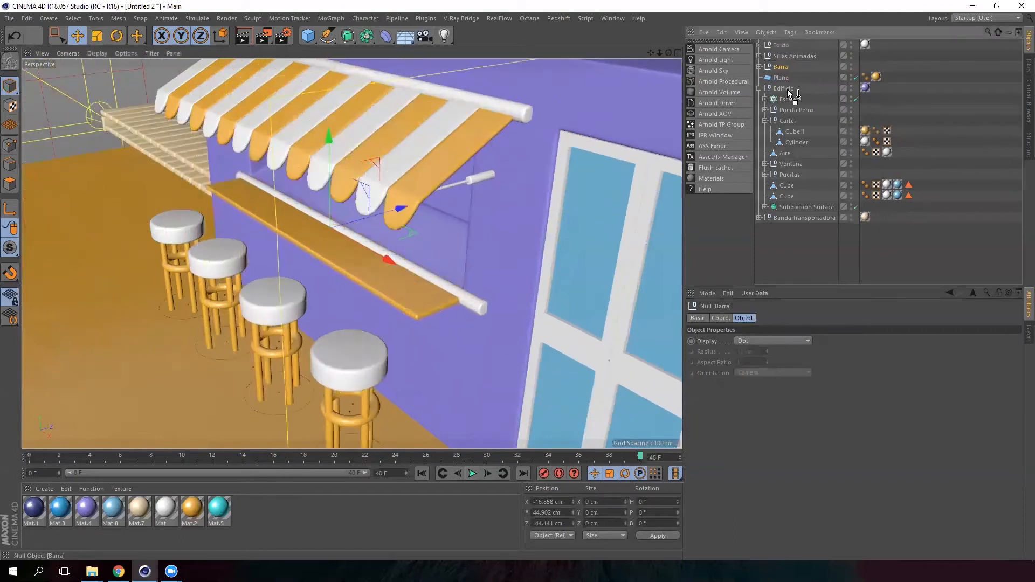
Put the Barra group back inside Edificio, then select Edificio and scrub the timeline to check how they move together
{"action": "left_click_drag", "start_coordinate": [788, 91], "coordinate": [788, 90]}
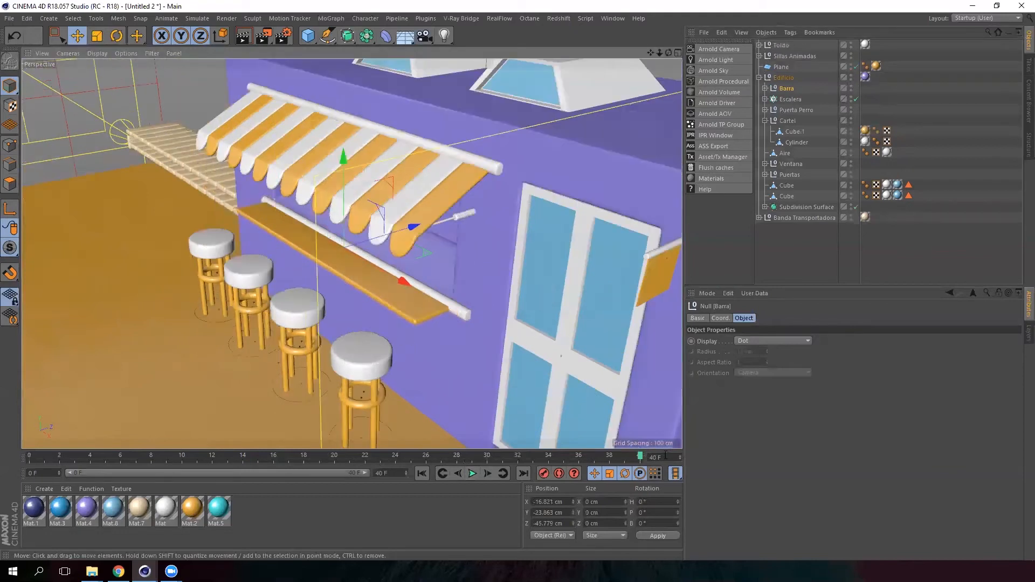
{"action": "left_click_drag", "start_coordinate": [640, 457], "coordinate": [182, 430]}
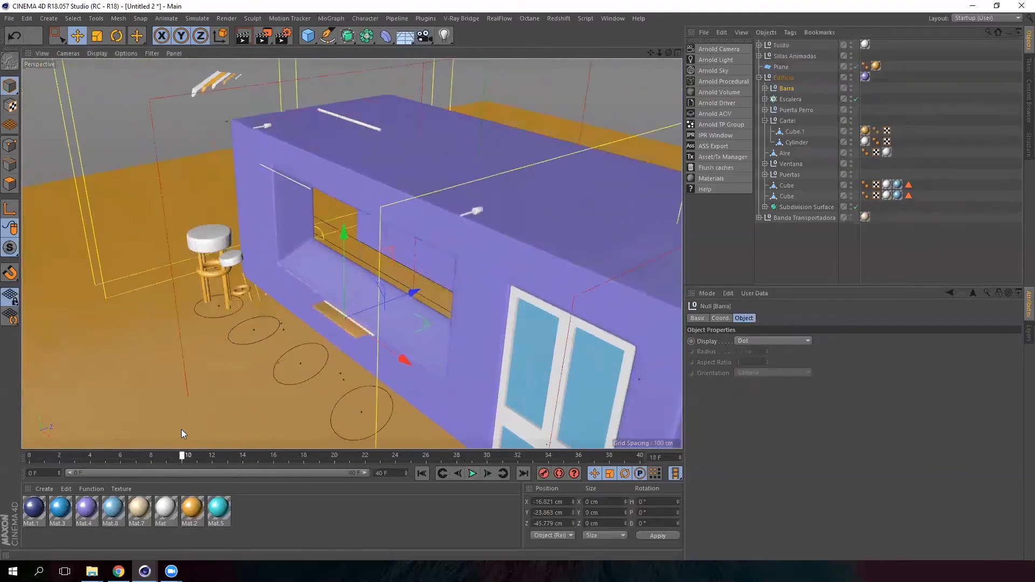
{"action": "left_click", "coordinate": [785, 79]}
{"action": "left_click_drag", "start_coordinate": [162, 458], "coordinate": [567, 452]}
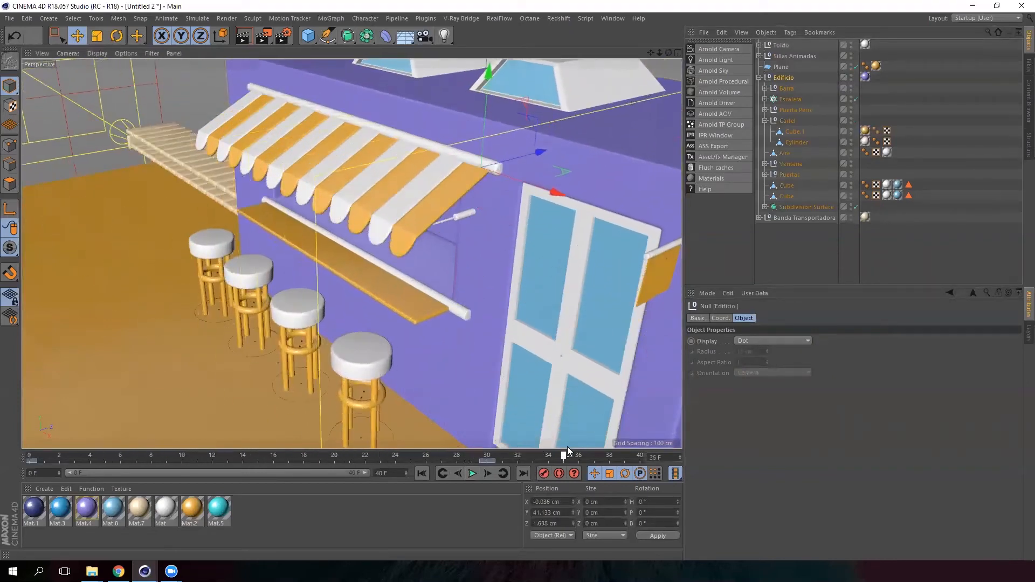
Play and scrub the full animation from several angles to review the building, awning, bar counter, stools and conveyor
{"action": "scroll", "coordinate": [447, 164], "scroll_direction": "down", "scroll_amount": 10}
{"action": "left_click_drag", "start_coordinate": [447, 164], "coordinate": [361, 260], "text": "alt"}
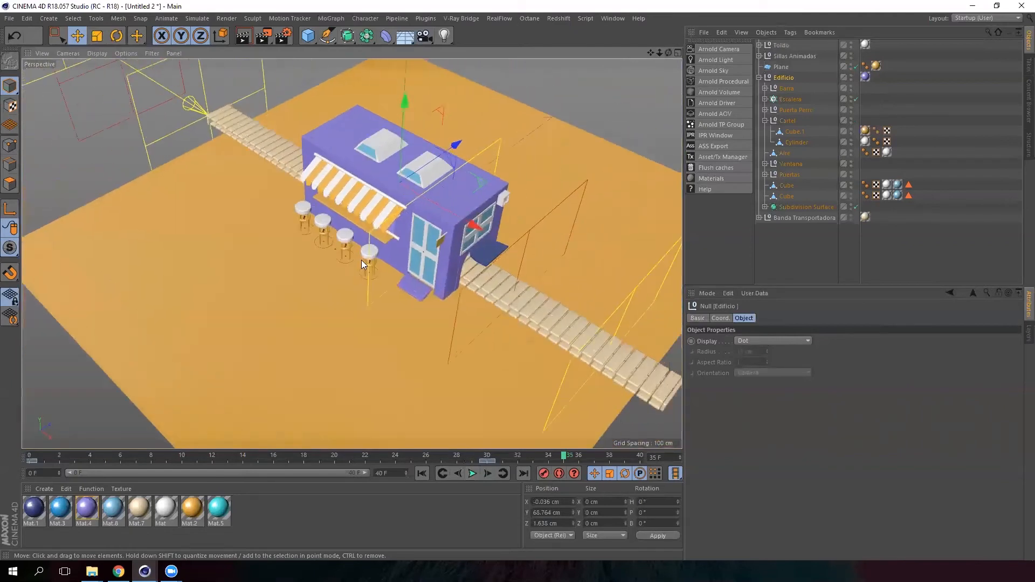
{"action": "scroll", "coordinate": [378, 273], "scroll_direction": "up", "scroll_amount": 3}
{"action": "middle_click_drag", "start_coordinate": [379, 274], "coordinate": [444, 243], "text": "alt"}
{"action": "left_click_drag", "start_coordinate": [430, 254], "coordinate": [384, 290], "text": "alt"}
{"action": "left_click", "coordinate": [472, 473]}
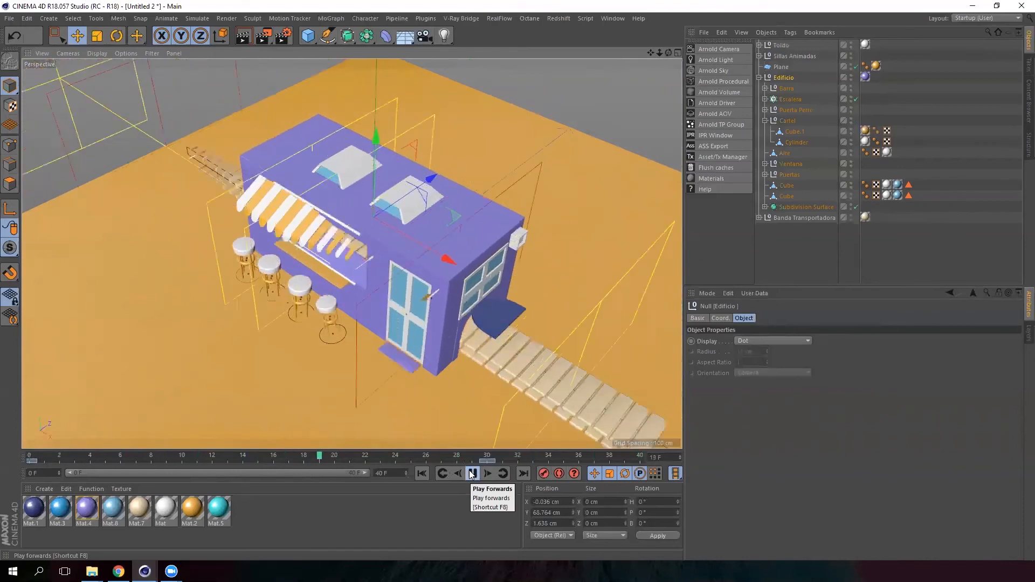
{"action": "left_click", "coordinate": [472, 475]}
{"action": "left_click_drag", "start_coordinate": [336, 460], "coordinate": [625, 460]}
{"action": "left_click_drag", "start_coordinate": [333, 388], "coordinate": [357, 342], "text": "alt"}
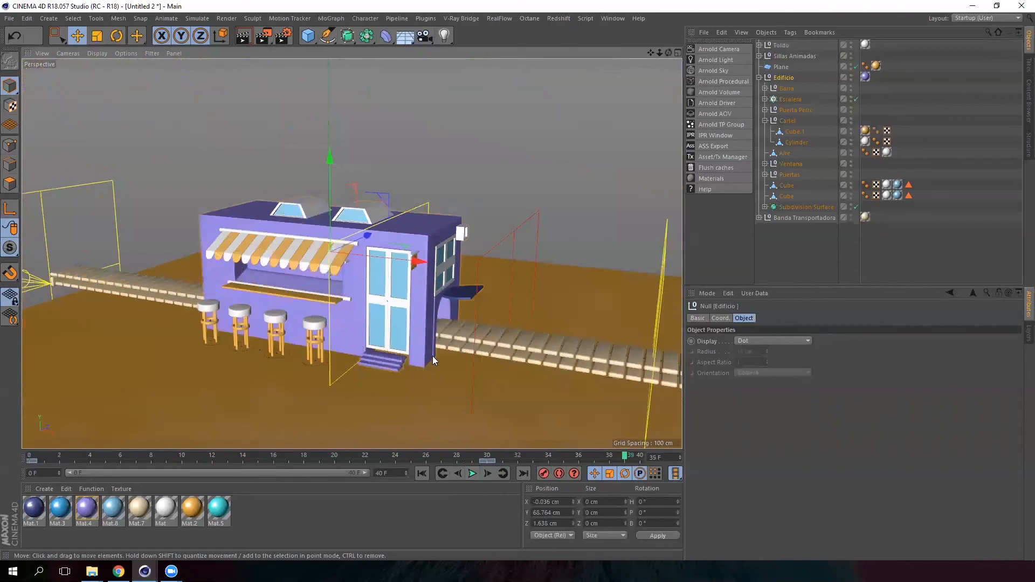
{"action": "left_click_drag", "start_coordinate": [433, 356], "coordinate": [444, 365], "text": "alt"}
{"action": "left_click_drag", "start_coordinate": [626, 456], "coordinate": [652, 427]}
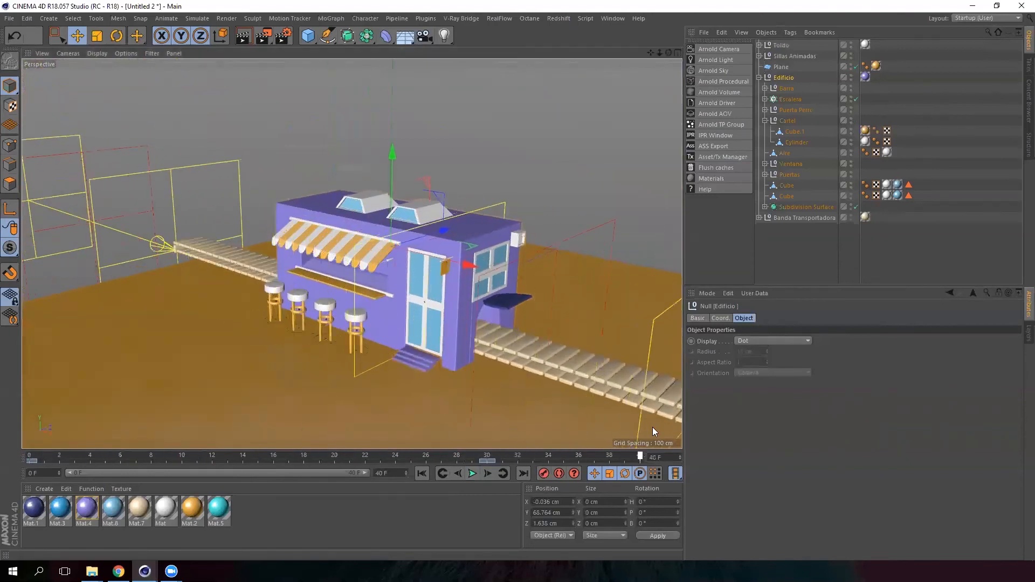